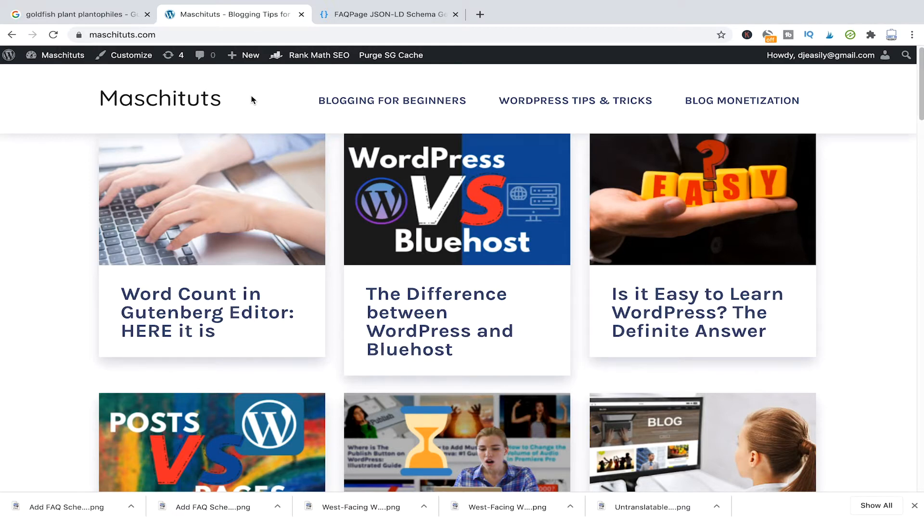
Step: Open the site's dashboard and search the plugin directory for "rank math"
{"action": "left_click", "coordinate": [71, 57]}
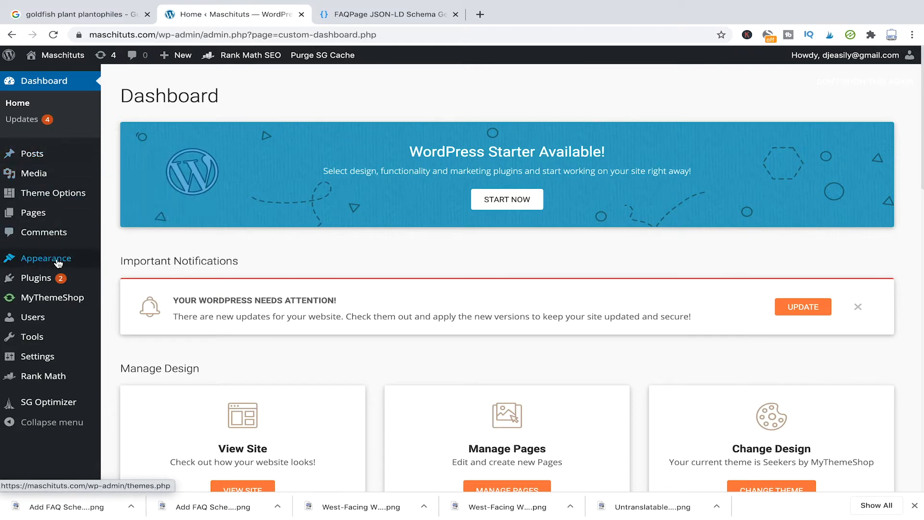
{"action": "mouse_move", "coordinate": [42, 287]}
{"action": "left_click", "coordinate": [127, 296]}
{"action": "left_click", "coordinate": [772, 118]}
{"action": "type", "text": "rank math"}
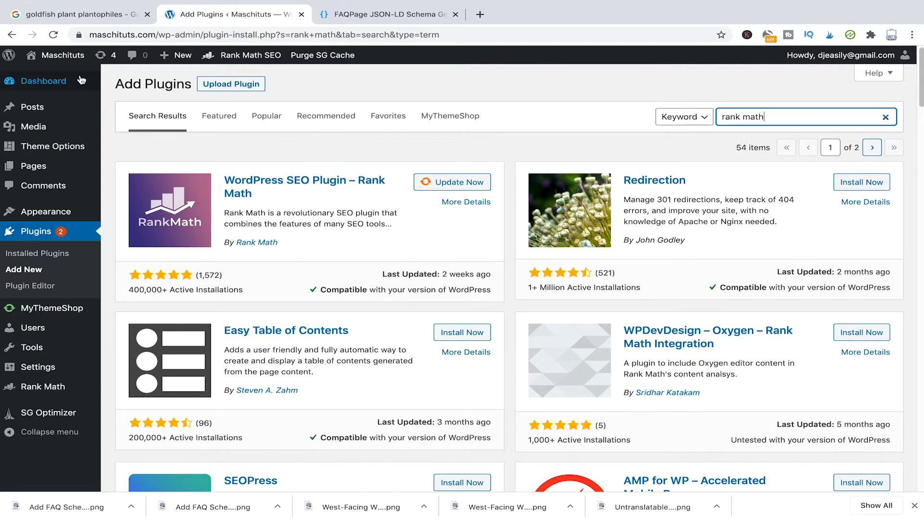
Step: Create a new post titled "dfjlsadlfkjadsljkf" with the placeholder paragraph "fdgdfgfdgdfgdfgfdg"
{"action": "left_click", "coordinate": [183, 58]}
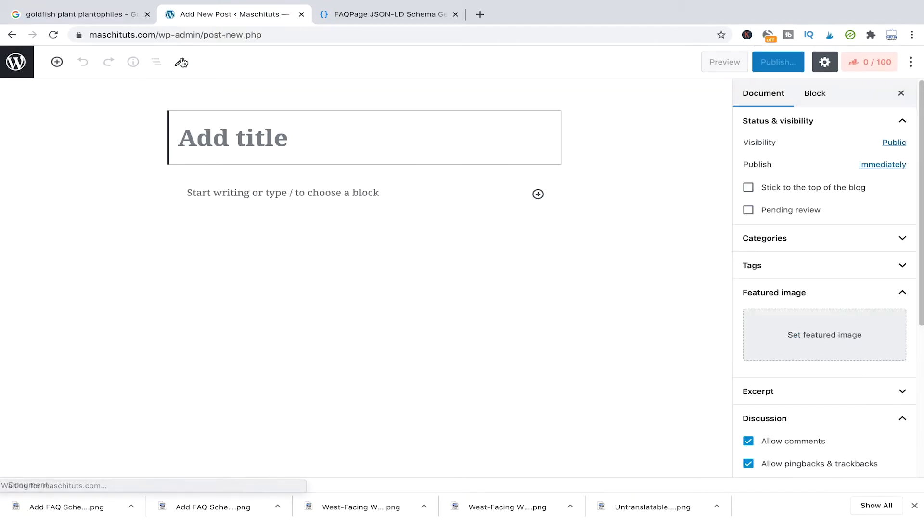
{"action": "type", "text": "dfjlsadlfkjadsljkf"}
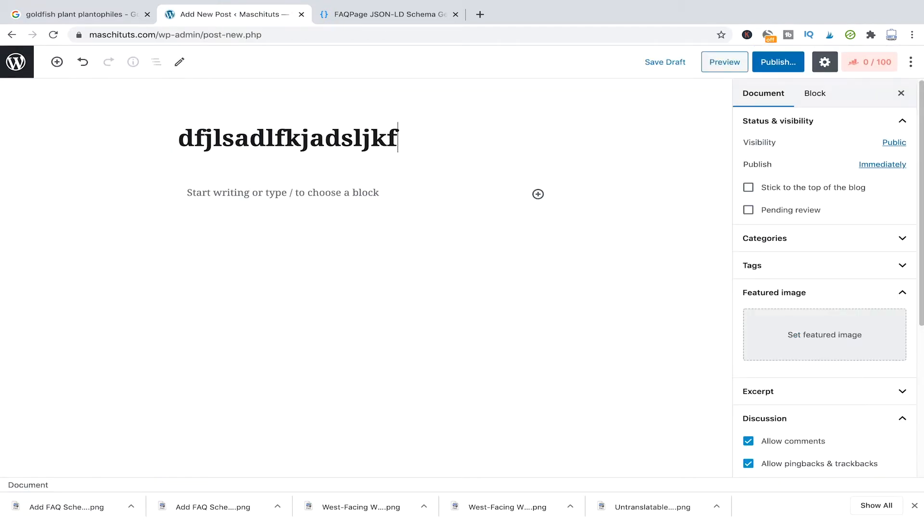
{"action": "left_click", "coordinate": [327, 190]}
{"action": "type", "text": "fdgdfgfdgdfgfdg"}
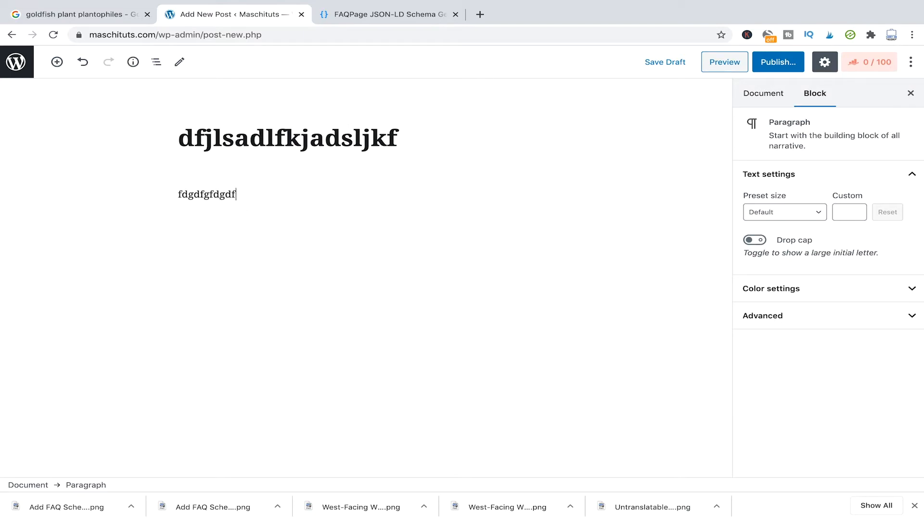
{"action": "left_click", "coordinate": [431, 134]}
{"action": "left_click", "coordinate": [369, 211]}
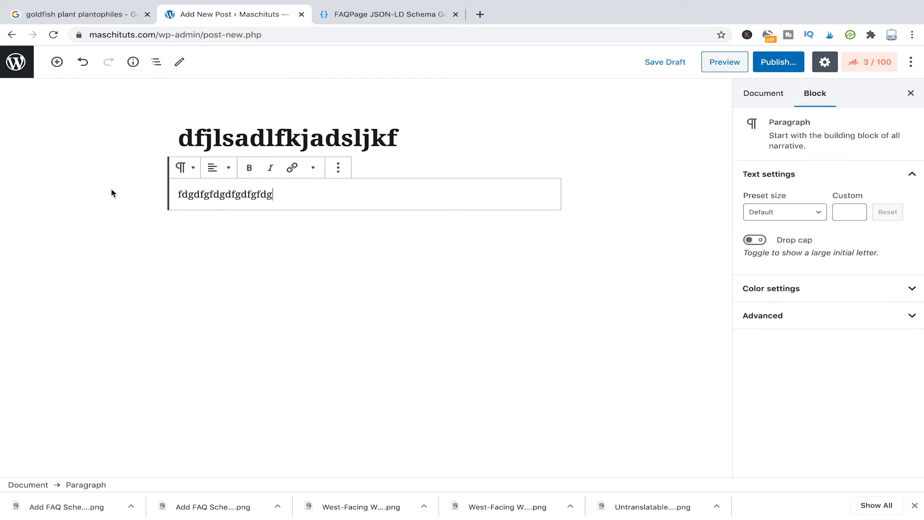
Step: Insert a FAQ by Rank Math block with the question "afjsdlkjfsdljkfdsf" and the answer "sdfdsfsddsfsdfsdf"
{"action": "left_click", "coordinate": [55, 67]}
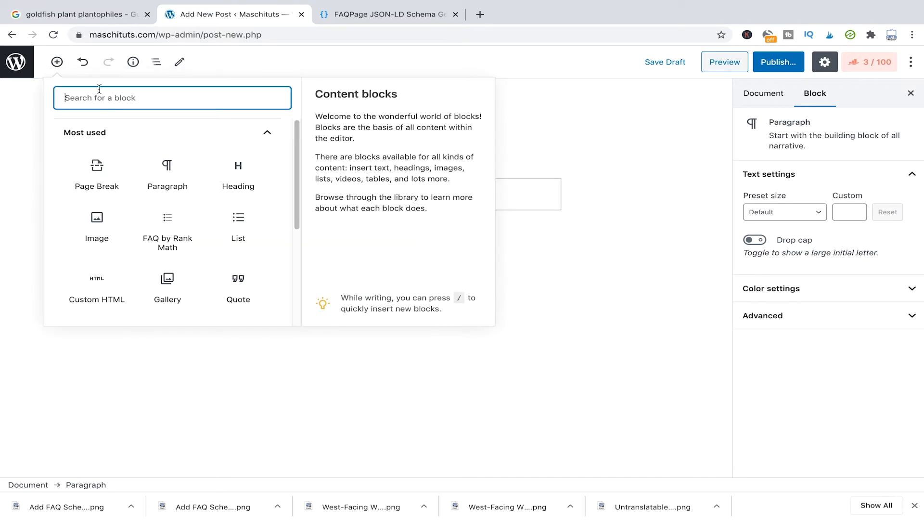
{"action": "type", "text": "schema"}
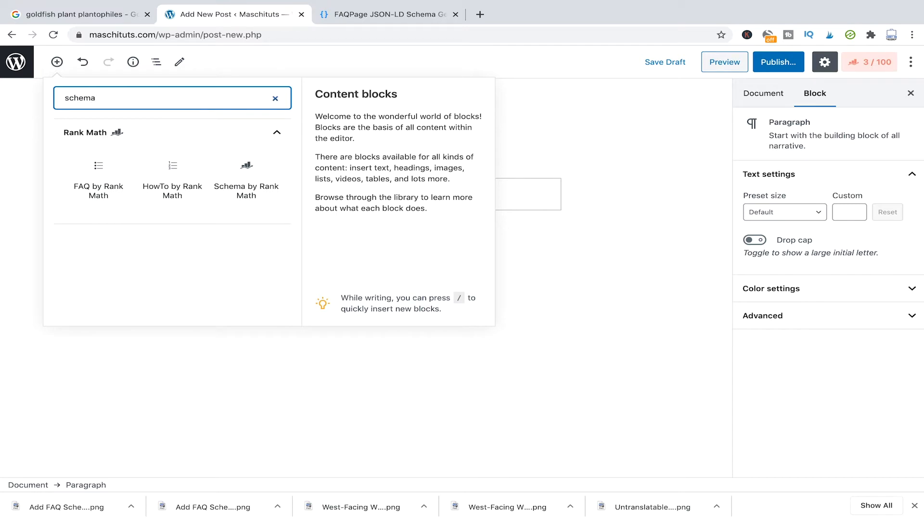
{"action": "left_click", "coordinate": [105, 170]}
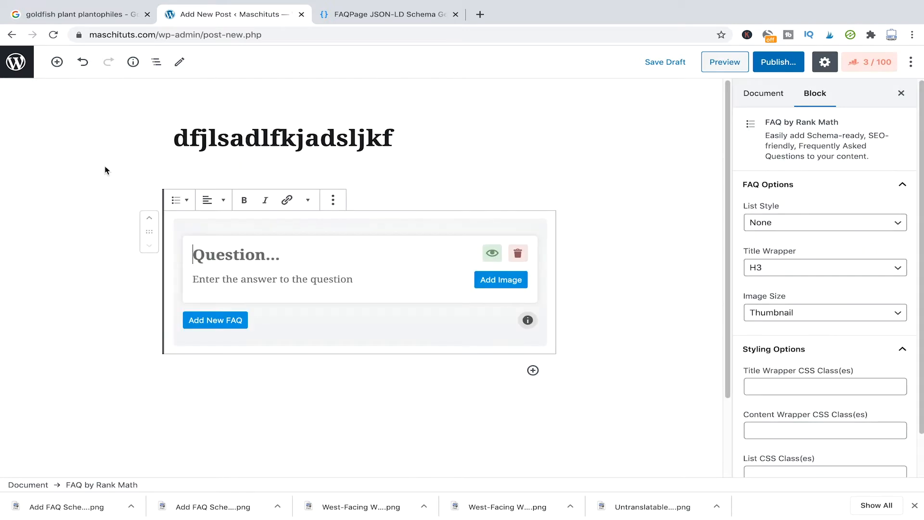
{"action": "left_click", "coordinate": [277, 251]}
{"action": "type", "text": "afjsdlkjfsdljkfdsf"}
{"action": "left_click", "coordinate": [216, 279]}
{"action": "type", "text": "sdfdsfsddsfsdfsdf"}
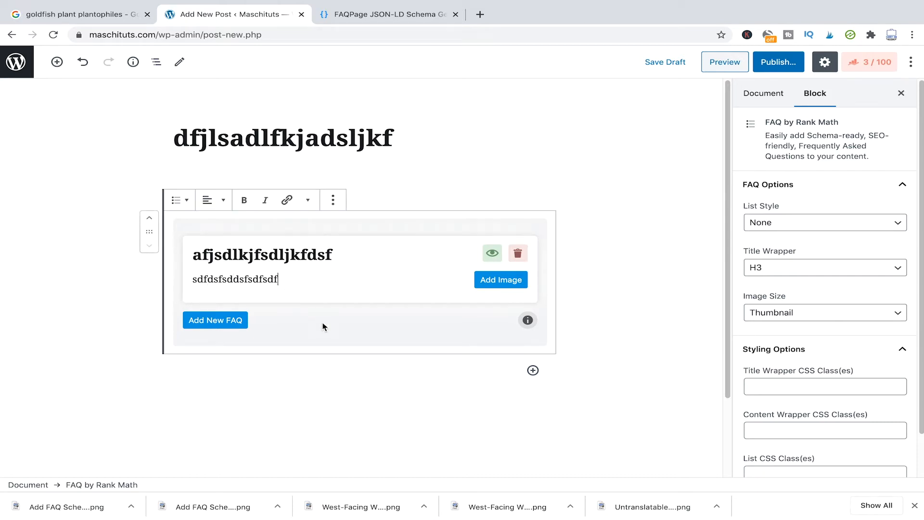
Step: Add a second FAQ entry with the question "sdfdsfdsf" and the answer "sdfdsf"
{"action": "left_click", "coordinate": [217, 321]}
{"action": "type", "text": "sdfdsfds"}
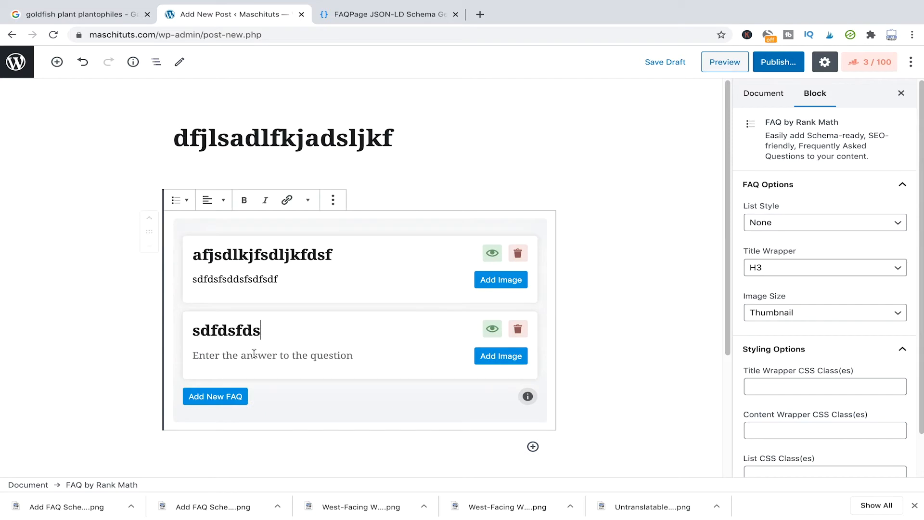
{"action": "type", "text": "f"}
{"action": "left_click", "coordinate": [254, 357]}
{"action": "type", "text": "sdfdsf"}
Step: Add a third FAQ entry with "sdfdsfsdfsdf" as both question and answer, and save the post as a draft
{"action": "left_click", "coordinate": [232, 396]}
{"action": "left_click", "coordinate": [236, 402]}
{"action": "type", "text": "sdfdsfsdfsdf"}
{"action": "scroll", "coordinate": [253, 385], "scroll_direction": "down", "scroll_amount": 1}
{"action": "left_click", "coordinate": [260, 367]}
{"action": "type", "text": "sdfdsfsdfsdf"}
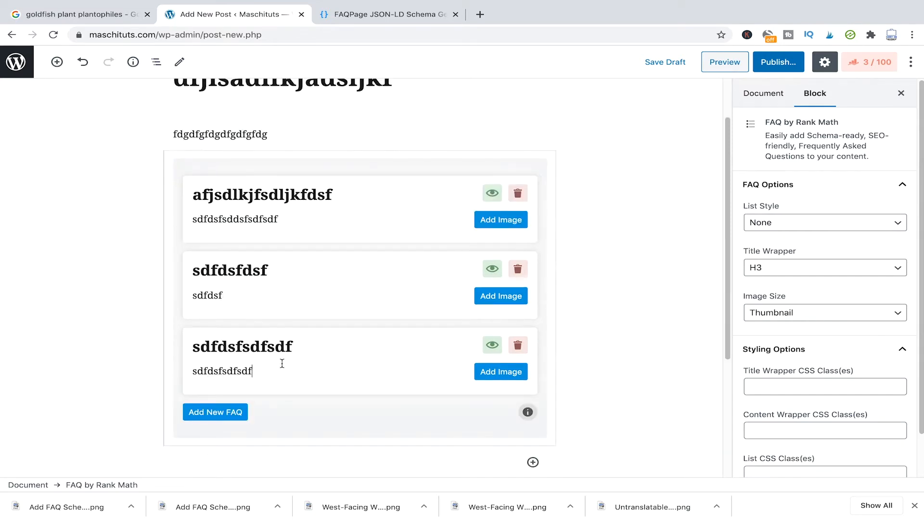
{"action": "left_click", "coordinate": [680, 64]}
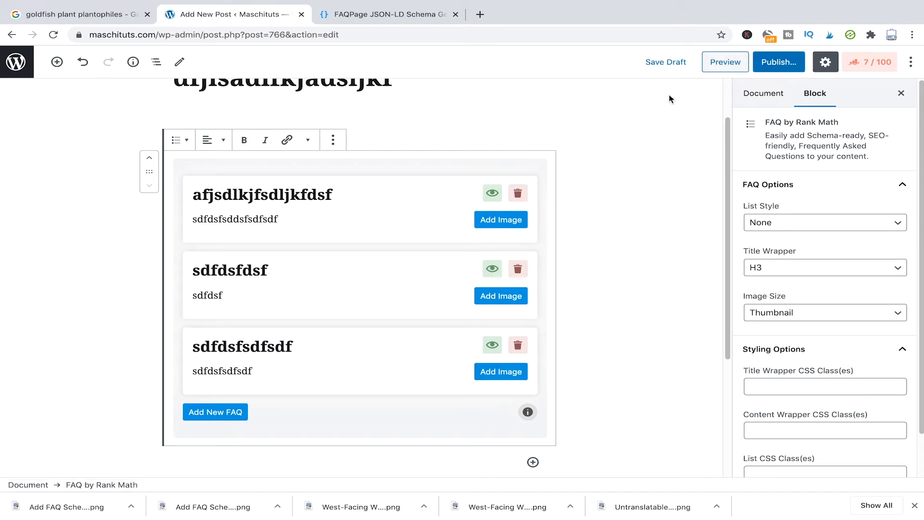
Step: View the post in the code editor and highlight the HTML markup of the FAQ block
{"action": "left_click", "coordinate": [914, 64]}
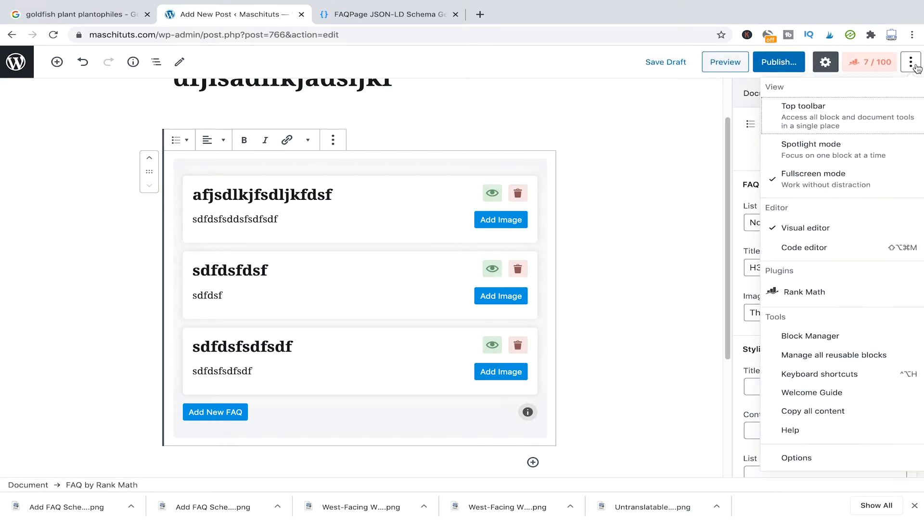
{"action": "left_click", "coordinate": [820, 247]}
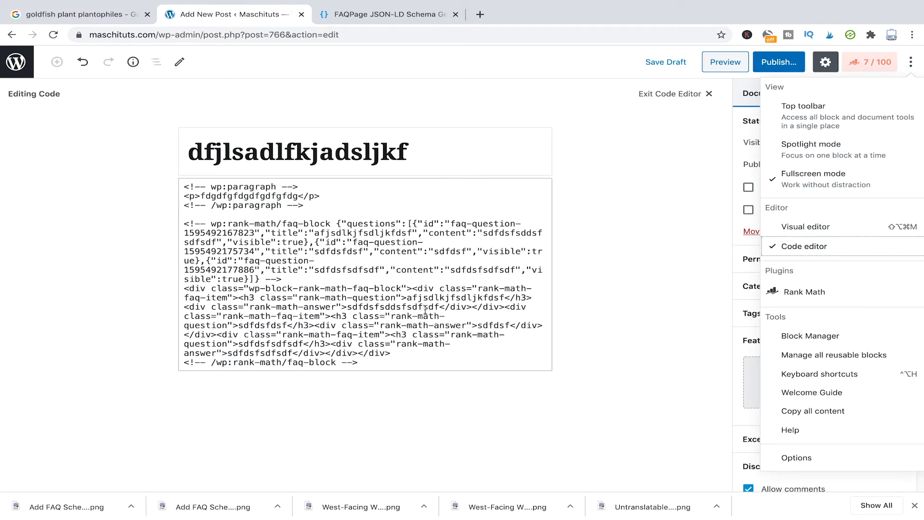
{"action": "left_click_drag", "start_coordinate": [185, 288], "coordinate": [418, 361]}
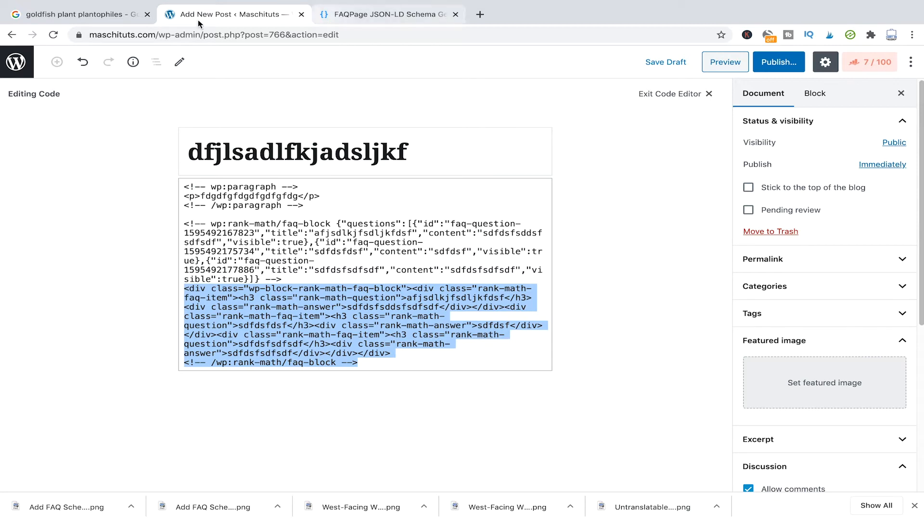
Step: Switch to the Google results and expand and collapse FAQ questions under the Plantophiles goldfish plant result
{"action": "left_click", "coordinate": [118, 18]}
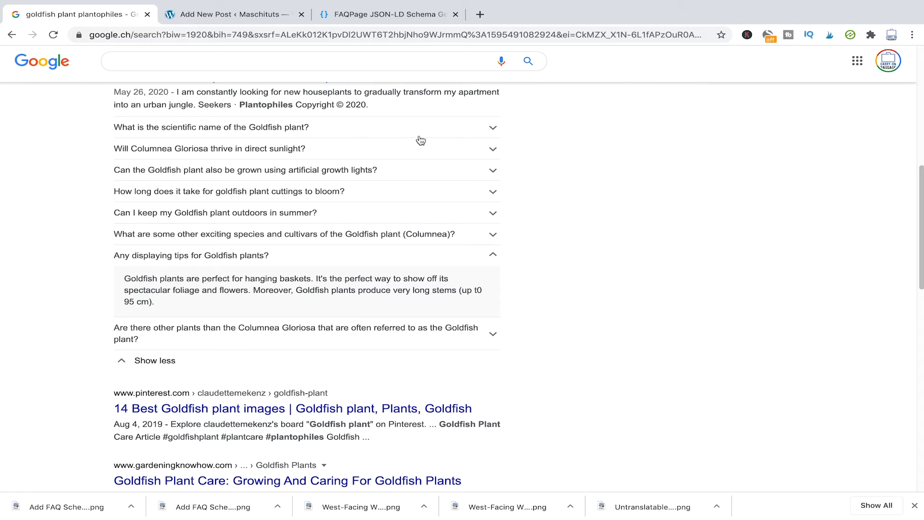
{"action": "left_click", "coordinate": [491, 135]}
{"action": "left_click", "coordinate": [491, 131]}
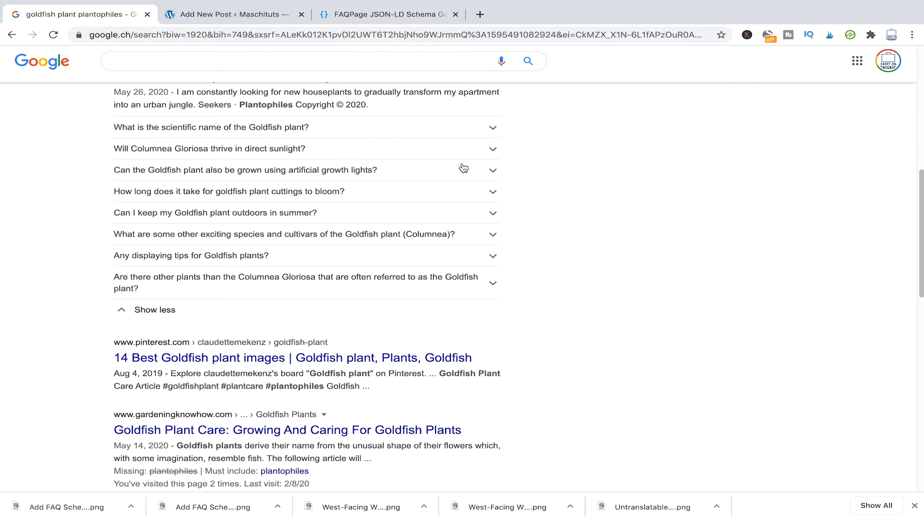
{"action": "left_click", "coordinate": [492, 150]}
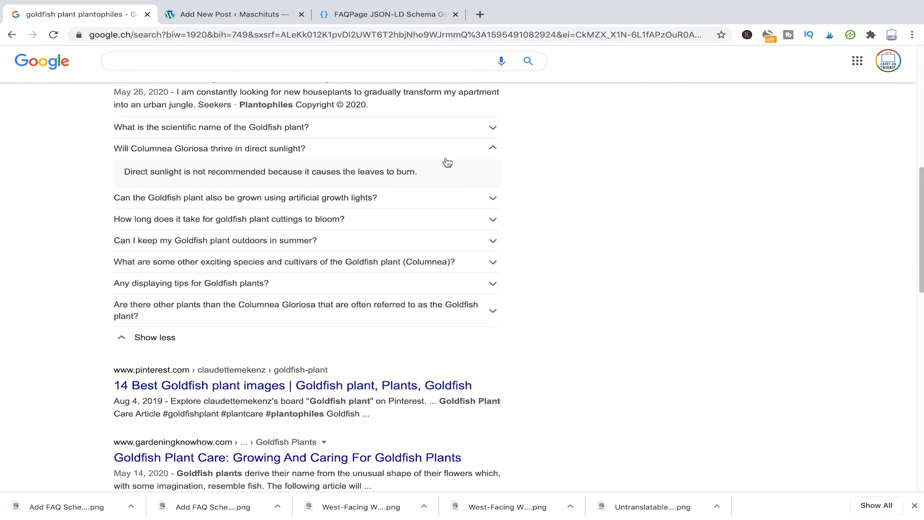
{"action": "left_click", "coordinate": [491, 149]}
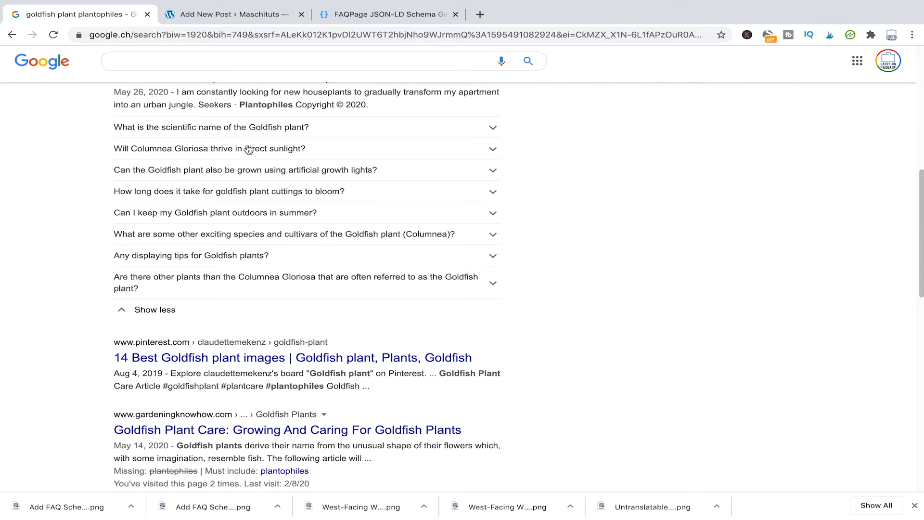
{"action": "left_click", "coordinate": [492, 236]}
{"action": "left_click", "coordinate": [370, 231]}
Step: Return to the WordPress post and switch it back to the visual editor
{"action": "left_click", "coordinate": [232, 15]}
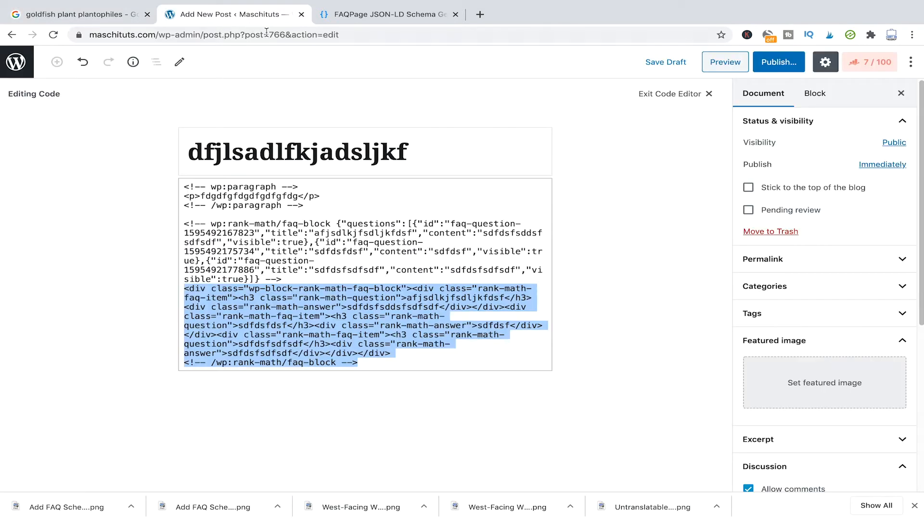
{"action": "left_click", "coordinate": [910, 63]}
{"action": "left_click", "coordinate": [824, 228]}
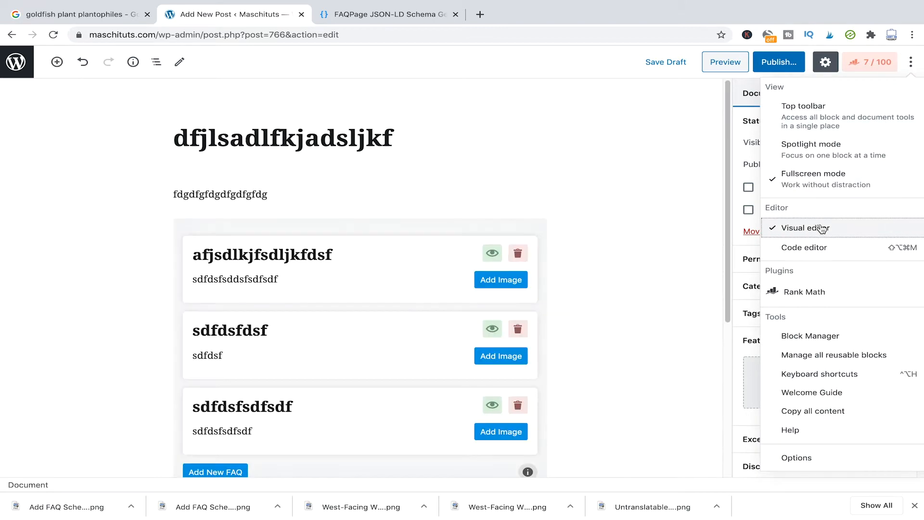
Step: Leave the post, go through maschituts.com to the dashboard, and search the plugin directory for "Yoast Seo"
{"action": "left_click_drag", "start_coordinate": [167, 36], "coordinate": [454, 46]}
{"action": "key", "text": "BackSpace"}
{"action": "key", "text": "Return"}
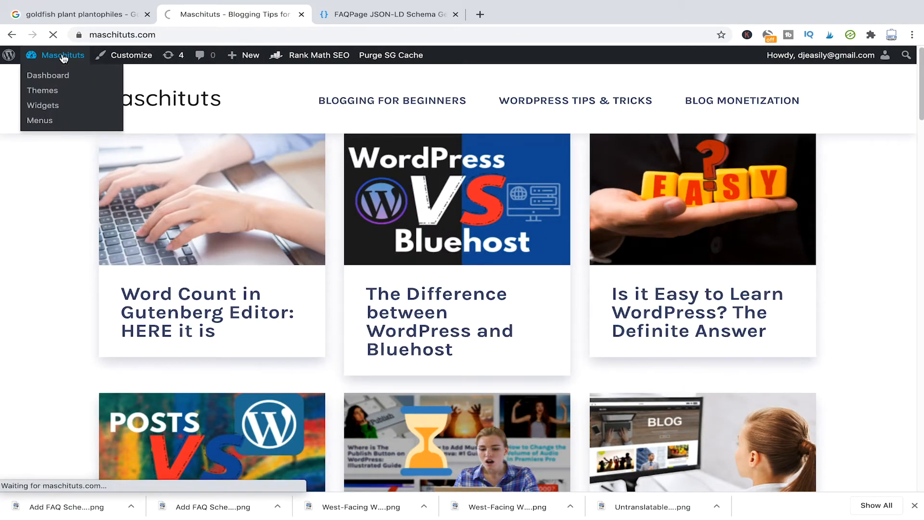
{"action": "left_click", "coordinate": [63, 57]}
{"action": "mouse_move", "coordinate": [41, 275]}
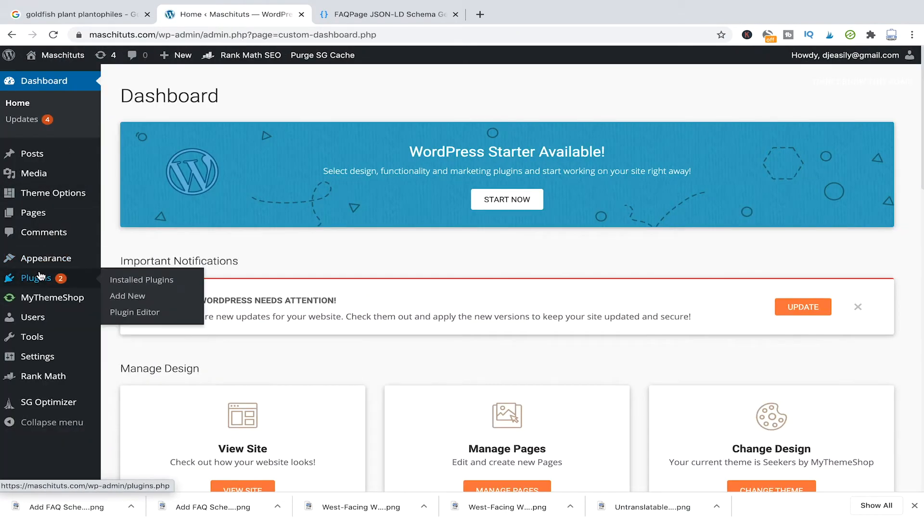
{"action": "left_click", "coordinate": [126, 296]}
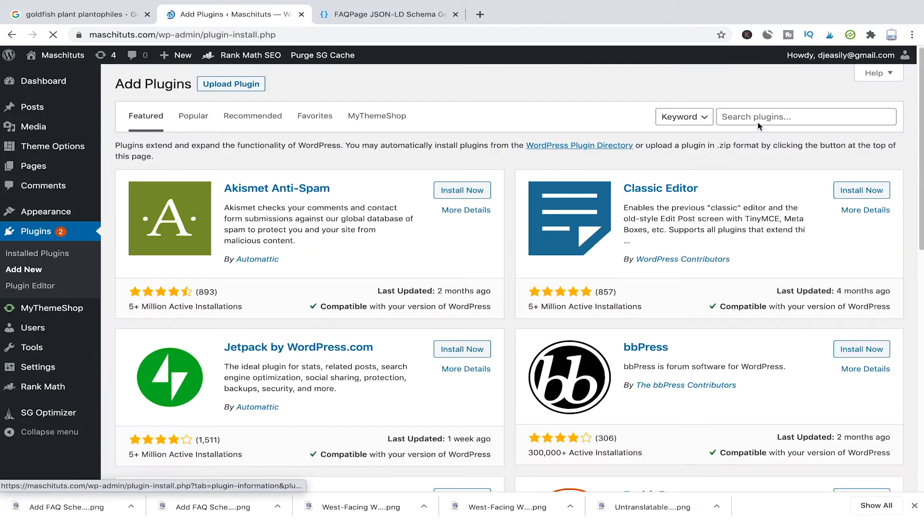
{"action": "left_click", "coordinate": [758, 121]}
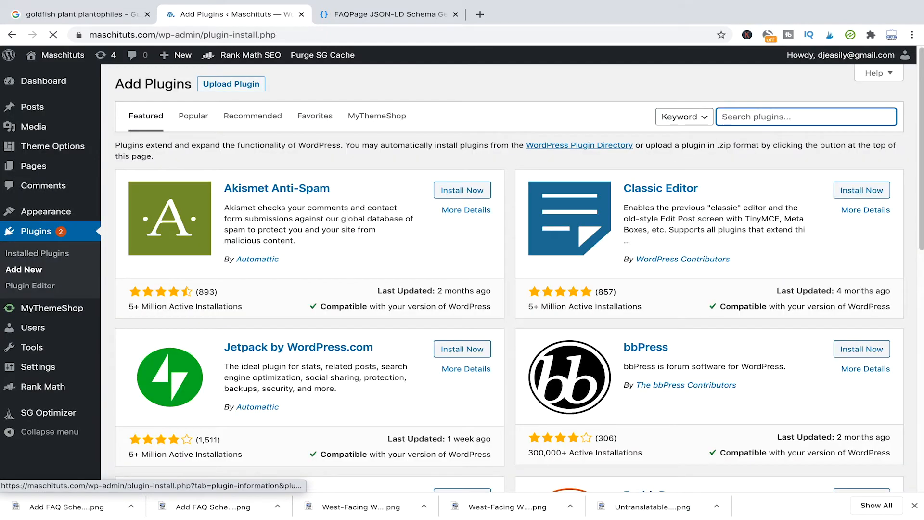
{"action": "type", "text": "Yoast Seo"}
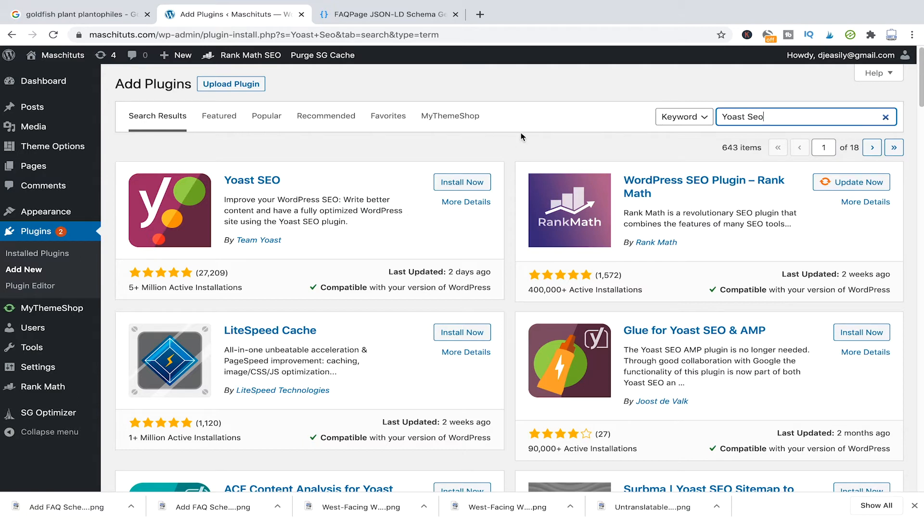
Step: Start a new empty post and look through the block editor's options and document settings
{"action": "left_click", "coordinate": [179, 55]}
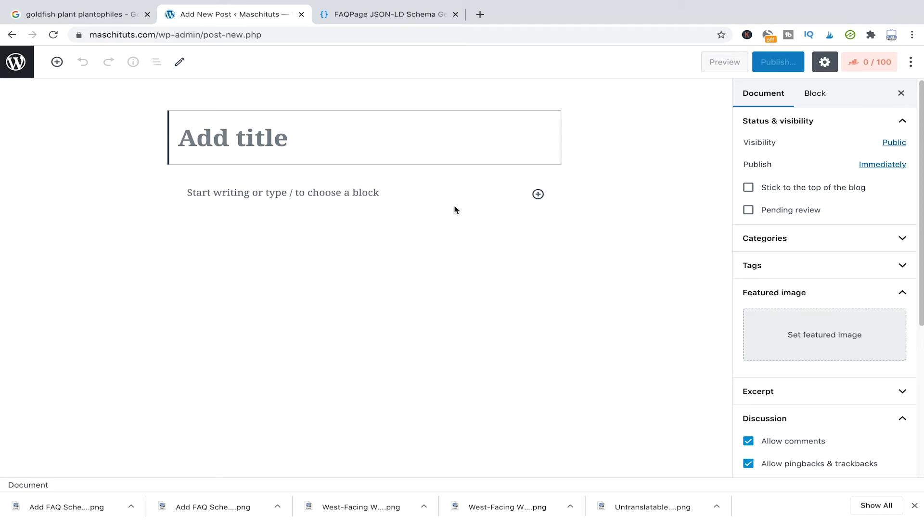
{"action": "left_click", "coordinate": [913, 66]}
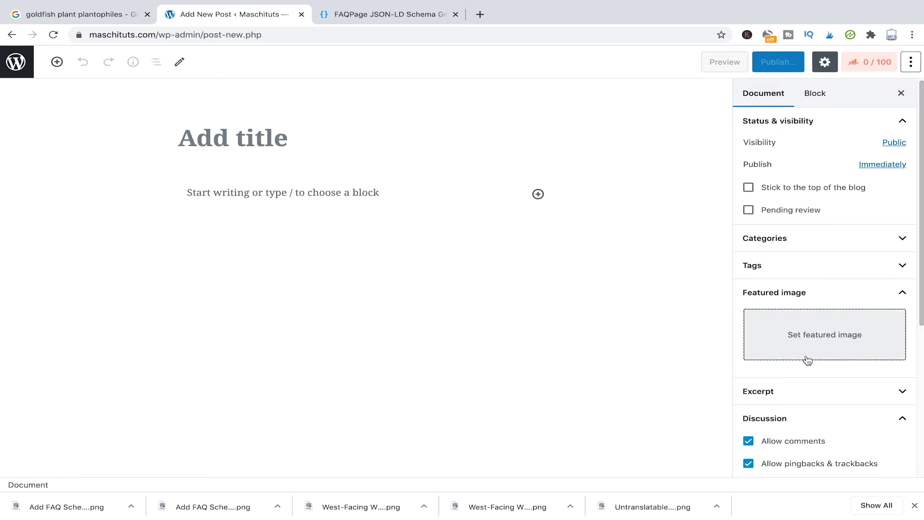
{"action": "scroll", "coordinate": [816, 327], "scroll_direction": "down", "scroll_amount": 5}
{"action": "scroll", "coordinate": [818, 334], "scroll_direction": "up", "scroll_amount": 5}
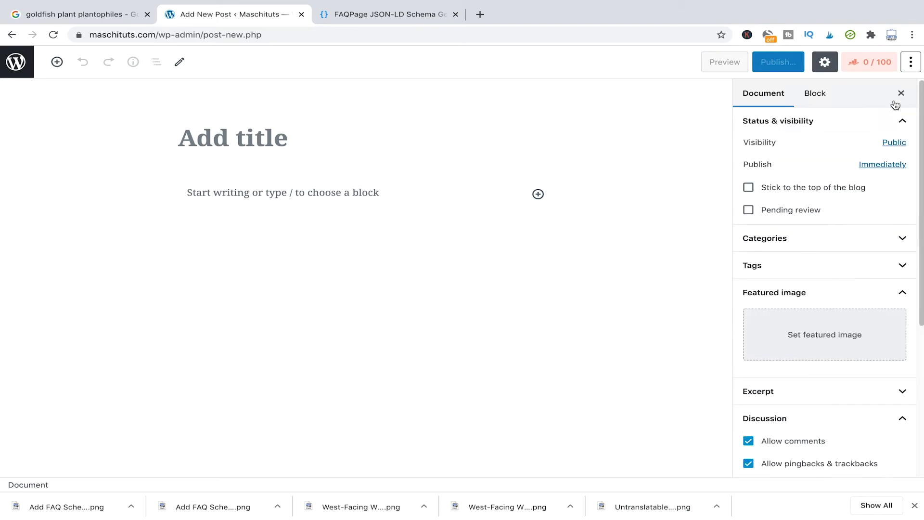
{"action": "left_click", "coordinate": [910, 61]}
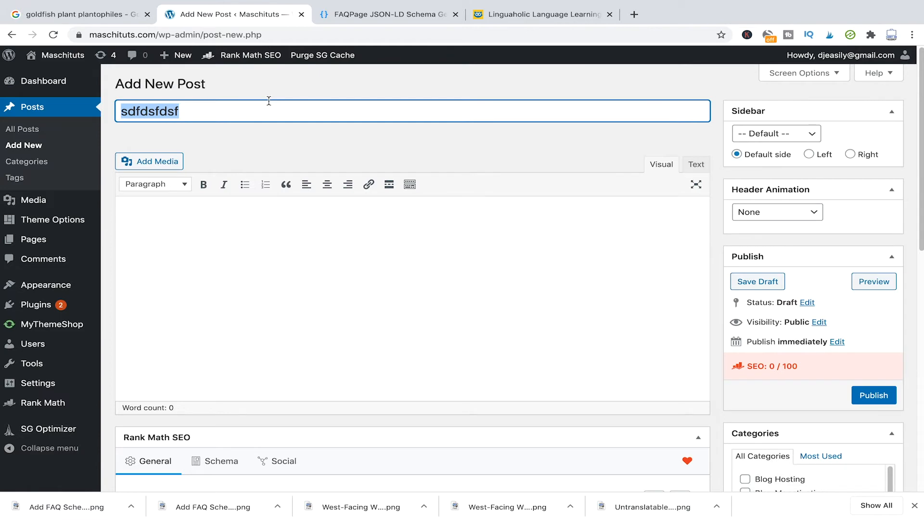
{"action": "left_click", "coordinate": [254, 132]}
{"action": "left_click", "coordinate": [267, 107]}
{"action": "left_click_drag", "start_coordinate": [156, 107], "coordinate": [123, 101]}
{"action": "left_click_drag", "start_coordinate": [201, 116], "coordinate": [133, 113]}
{"action": "left_click_drag", "start_coordinate": [213, 111], "coordinate": [88, 110]}
Step: Fill the classic editor's post body with the separate placeholder lines "fgdfgdfgdfgfd" and "dfgdfgdf"
{"action": "left_click", "coordinate": [224, 245]}
{"action": "type", "text": "fgdfgdfgdfgfd  "}
{"action": "type", "text": "dfgfdg"}
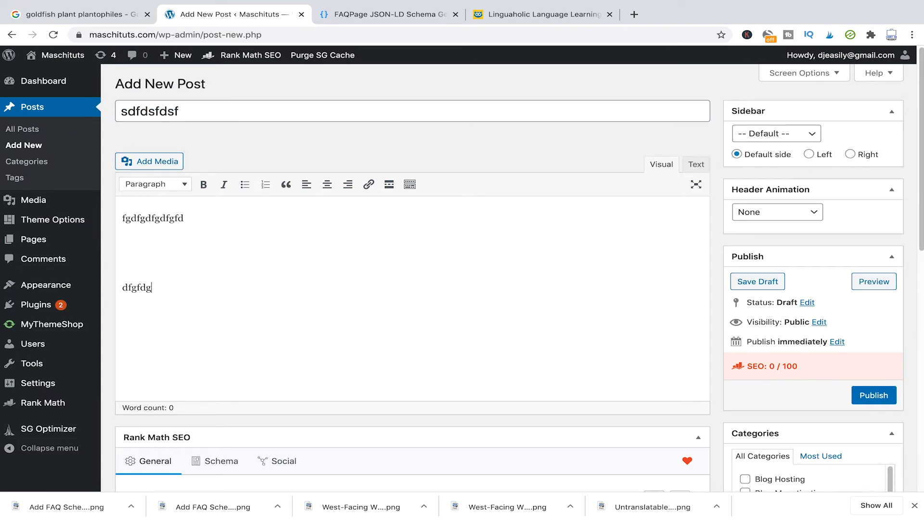
{"action": "key", "text": "BackSpace"}
{"action": "key", "text": "BackSpace"}
{"action": "key", "text": "BackSpace"}
{"action": "key", "text": "BackSpace"}
{"action": "key", "text": "BackSpace"}
{"action": "key", "text": "BackSpace"}
{"action": "key", "text": "BackSpace"}
{"action": "type", "text": "dfgdfgdf"}
Step: Add a bold "FAQ" line below the placeholder text, followed by the question "What is the best bicycle?"
{"action": "scroll", "coordinate": [264, 268], "scroll_direction": "down", "scroll_amount": 1}
{"action": "type", "text": "FAQ"}
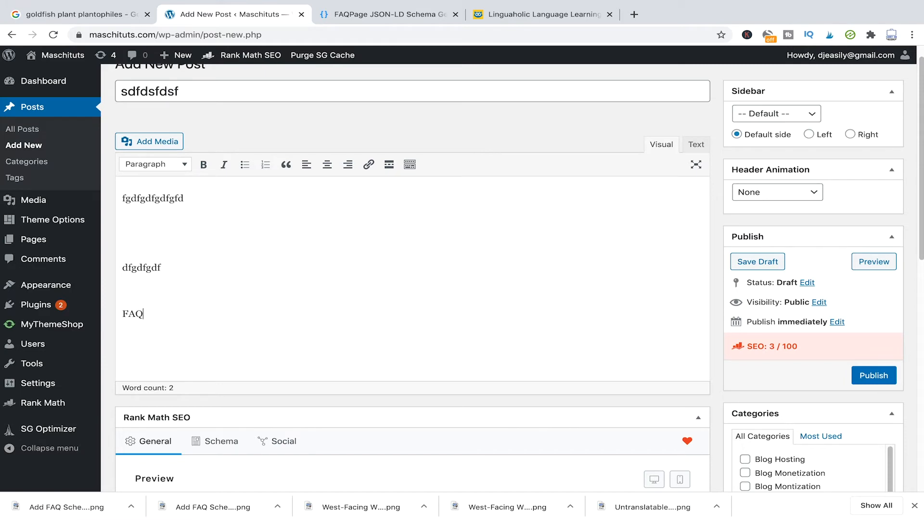
{"action": "left_click_drag", "start_coordinate": [188, 316], "coordinate": [68, 315]}
{"action": "key", "text": "ctrl+b"}
{"action": "left_click", "coordinate": [198, 314]}
{"action": "key", "text": "Return"}
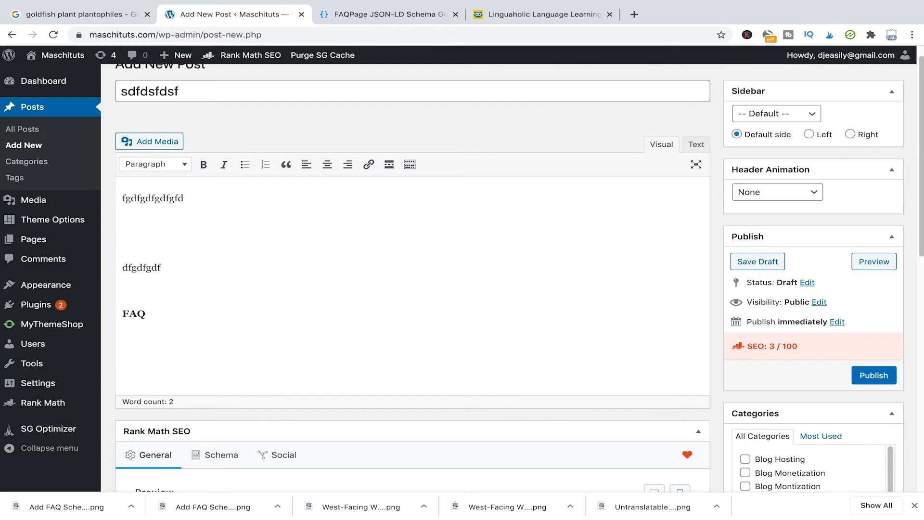
{"action": "type", "text": "What is the best bicycle?"}
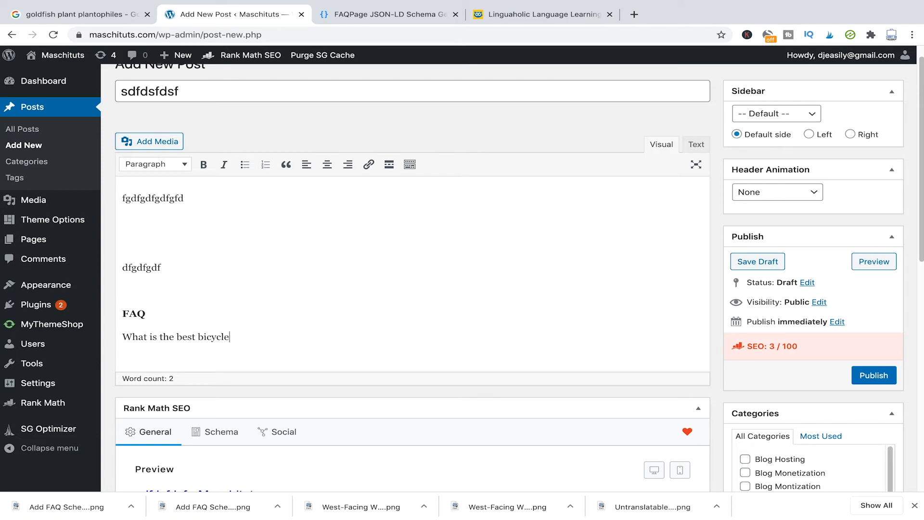
Step: Below the first FAQ question, add the placeholder answer "fsdfdsfdsfdsfdsf" and a second question, "How expensive is the best bicycle?"
{"action": "key", "text": "Return"}
{"action": "type", "text": "fsdfdsfdsfdsfdsf"}
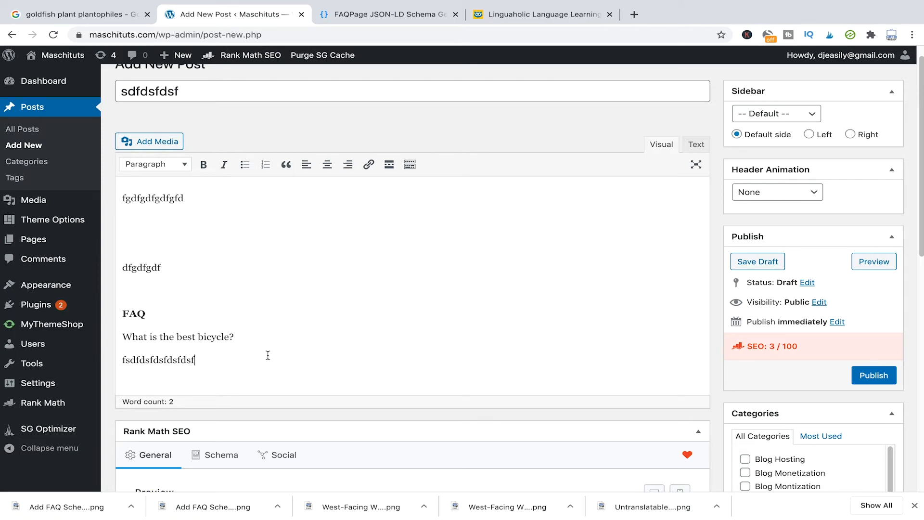
{"action": "key", "text": "Return"}
{"action": "type", "text": "How"}
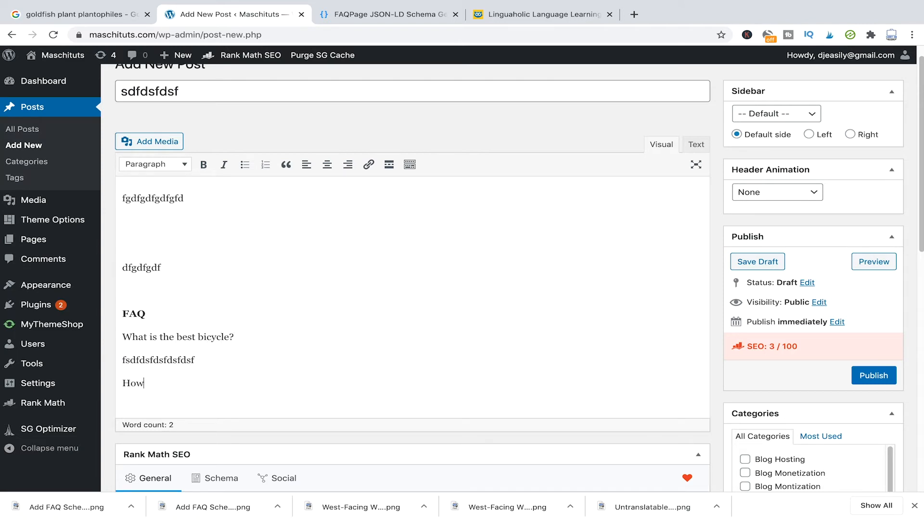
{"action": "type", "text": " expensiv"}
{"action": "type", "text": "e is the best ci"}
{"action": "type", "text": "icy"}
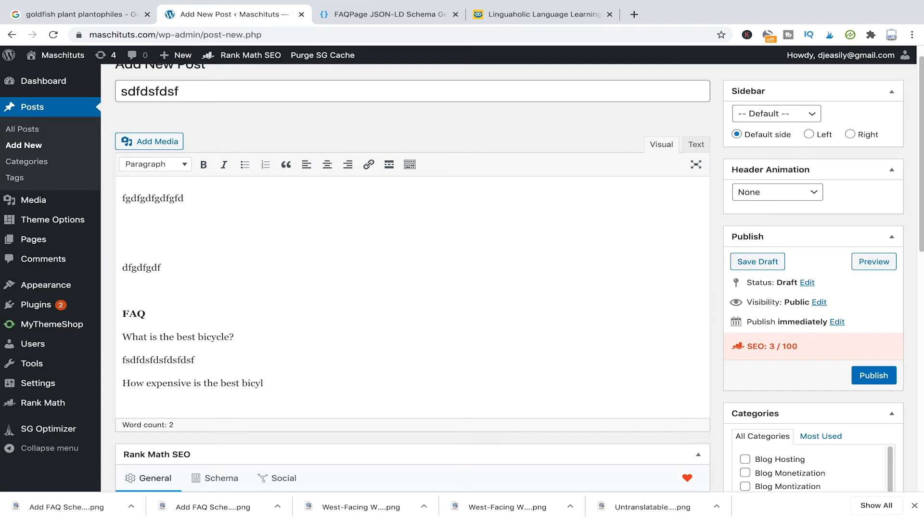
{"action": "key", "text": "BackSpace"}
{"action": "key", "text": "BackSpace"}
{"action": "type", "text": "cl"}
Step: Look over the FAQ section in the post body, checking the bold heading, both questions and the placeholder answer
{"action": "left_click", "coordinate": [254, 313]}
{"action": "scroll", "coordinate": [260, 312], "scroll_direction": "down", "scroll_amount": 1}
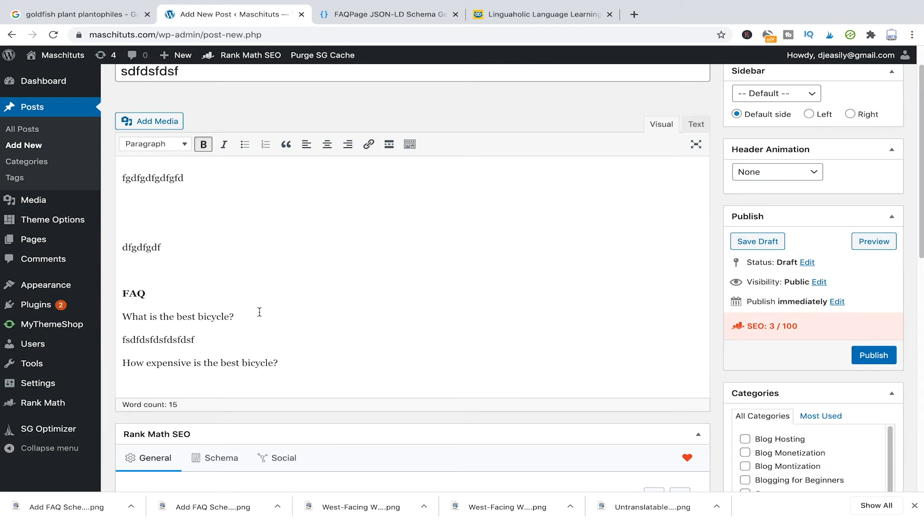
{"action": "scroll", "coordinate": [221, 301], "scroll_direction": "down", "scroll_amount": 1}
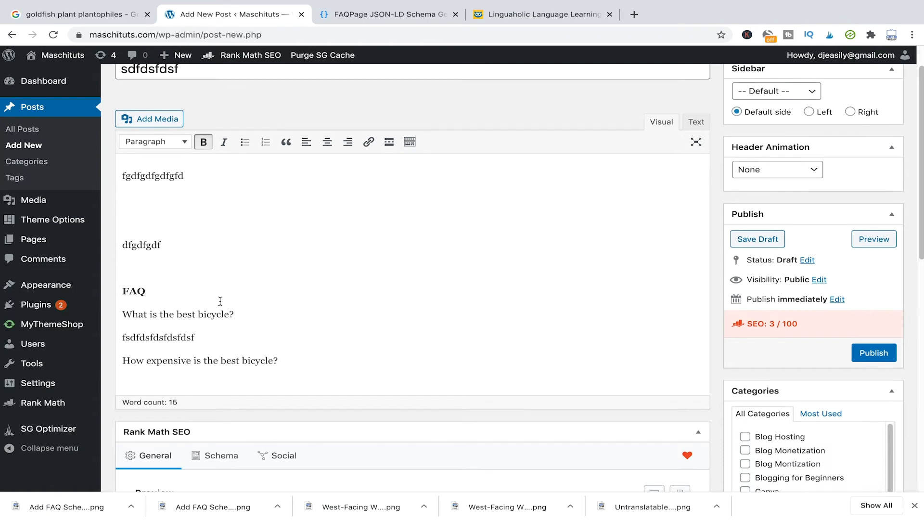
{"action": "left_click", "coordinate": [235, 311]}
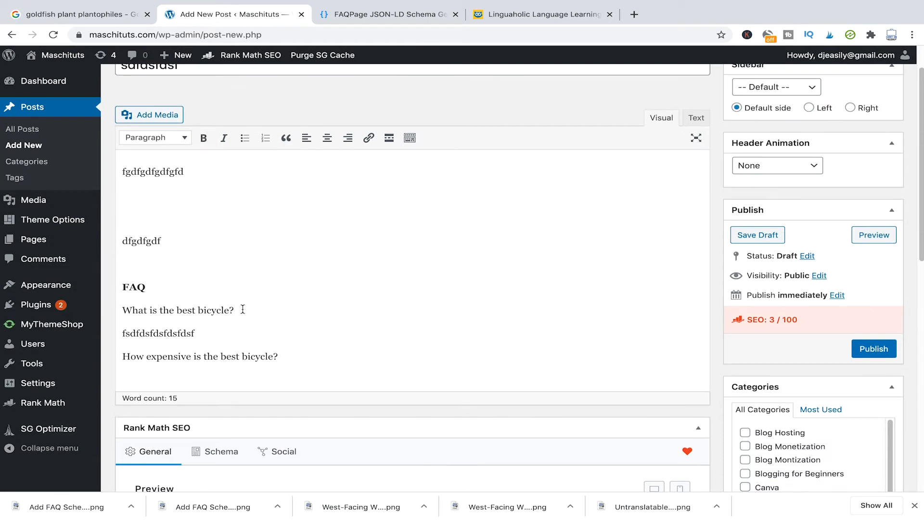
{"action": "left_click", "coordinate": [127, 286]}
{"action": "scroll", "coordinate": [149, 285], "scroll_direction": "up", "scroll_amount": 2}
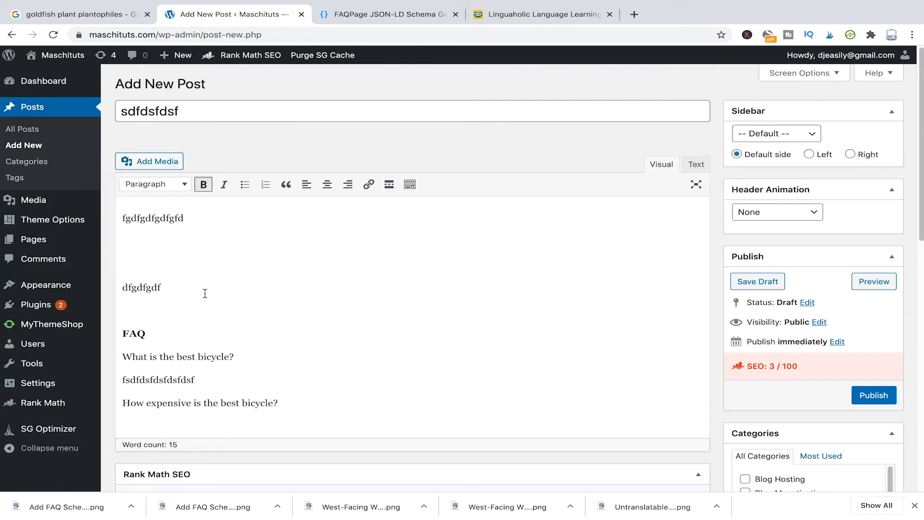
{"action": "scroll", "coordinate": [204, 294], "scroll_direction": "down", "scroll_amount": 1}
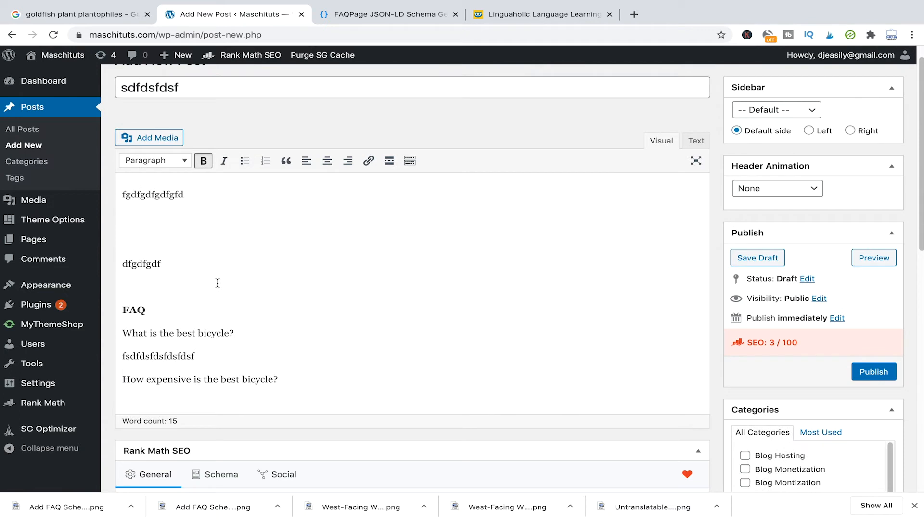
{"action": "left_click", "coordinate": [147, 310]}
{"action": "left_click", "coordinate": [246, 333]}
{"action": "key", "text": "Home"}
{"action": "left_click", "coordinate": [280, 379]}
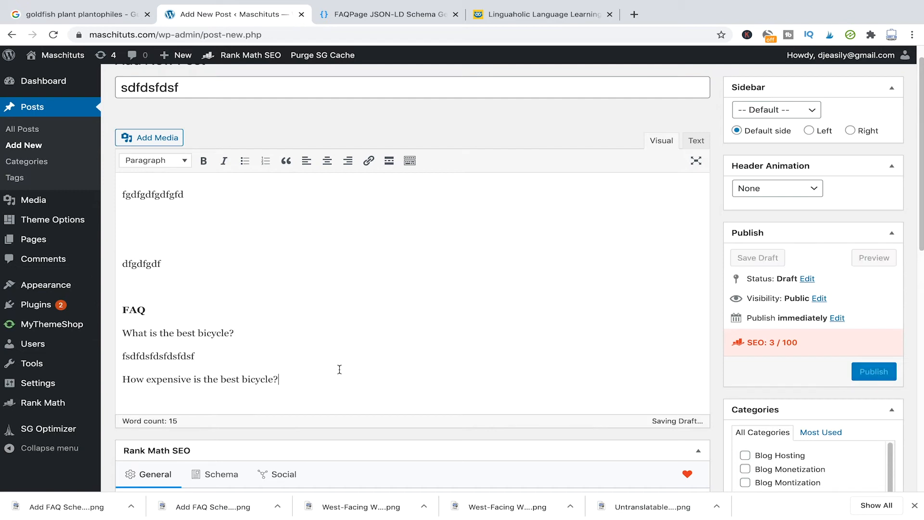
{"action": "scroll", "coordinate": [342, 365], "scroll_direction": "up", "scroll_amount": 1}
{"action": "scroll", "coordinate": [343, 364], "scroll_direction": "down", "scroll_amount": 2}
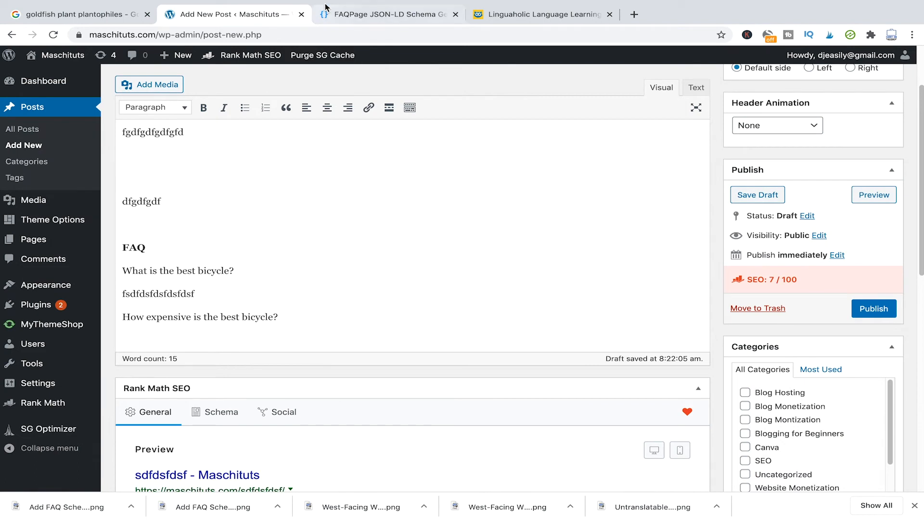
Step: Check the FAQPage JSON-LD generator page, then copy the question "What is the best bicycle?" from the post's FAQ section
{"action": "left_click", "coordinate": [373, 17]}
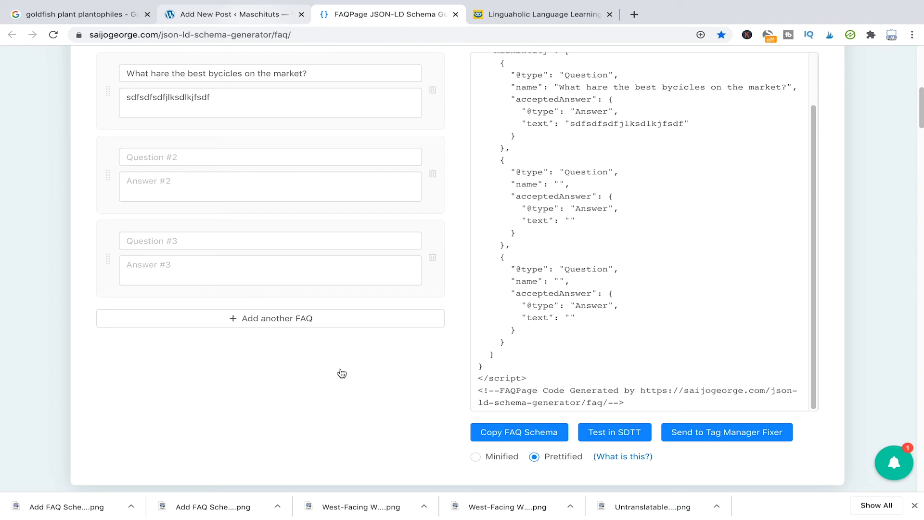
{"action": "key", "text": "ctrl+shift+Tab"}
{"action": "triple_click", "coordinate": [185, 270]}
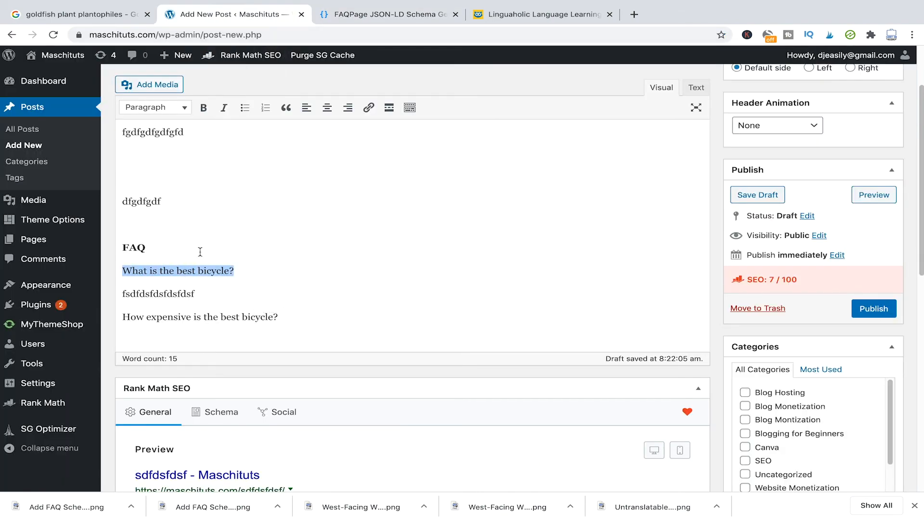
{"action": "left_click", "coordinate": [351, 7]}
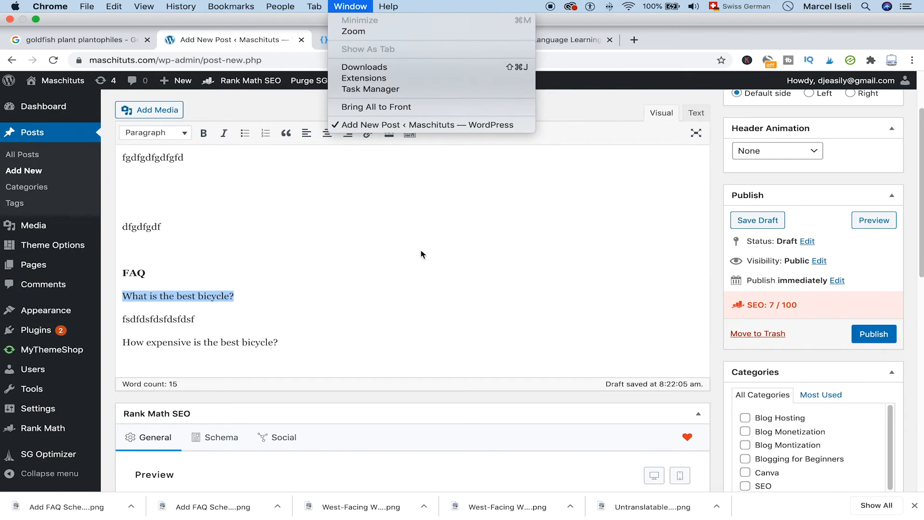
{"action": "left_click", "coordinate": [308, 235]}
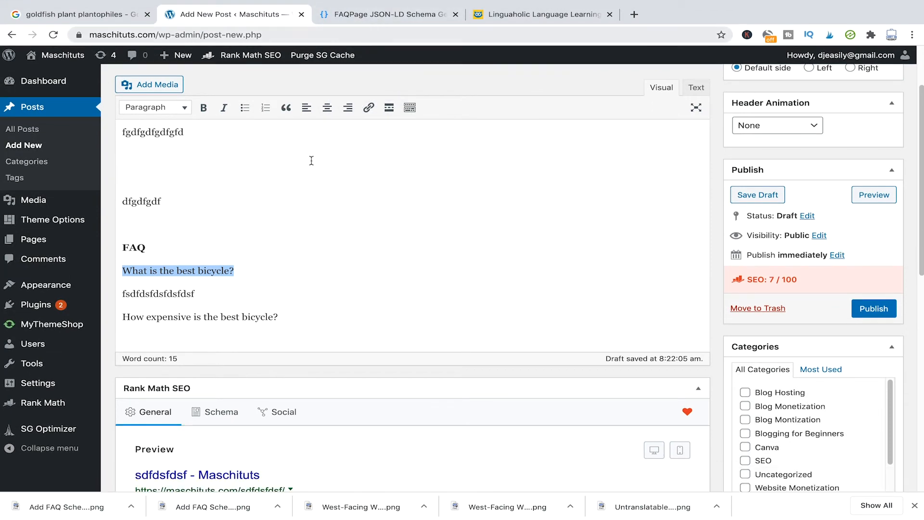
Step: In the FAQPage JSON-LD generator, replace the first question with "What is the best bicycle?"
{"action": "key", "text": "ctrl+Tab"}
{"action": "scroll", "coordinate": [231, 299], "scroll_direction": "up", "scroll_amount": 5}
{"action": "scroll", "coordinate": [246, 286], "scroll_direction": "up", "scroll_amount": 5}
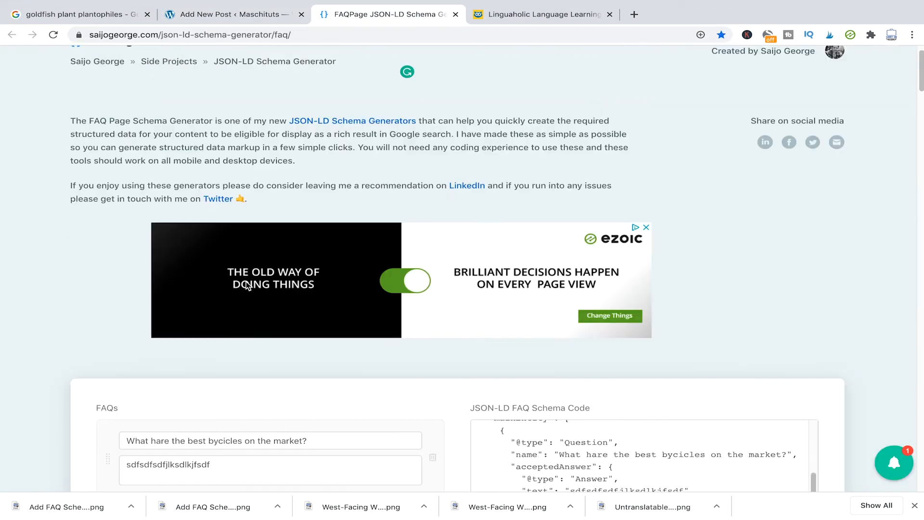
{"action": "scroll", "coordinate": [268, 307], "scroll_direction": "down", "scroll_amount": 4}
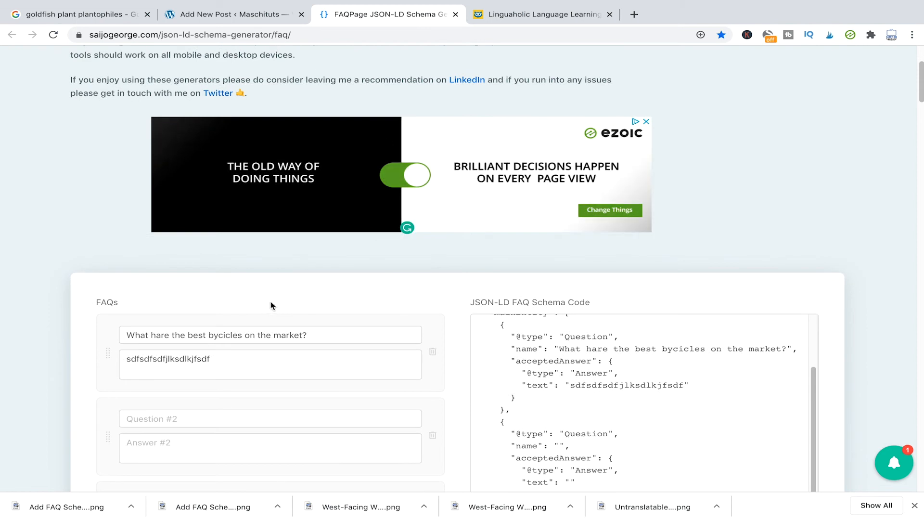
{"action": "scroll", "coordinate": [268, 306], "scroll_direction": "down", "scroll_amount": 2}
{"action": "left_click", "coordinate": [268, 306]}
{"action": "left_click", "coordinate": [264, 270]}
{"action": "triple_click", "coordinate": [267, 273]}
{"action": "type", "text": "What is the best bicycle?"}
Step: Replace the generator's first answer with the placeholder answer "fsdfdsfdsfdsfdsf" copied from the post
{"action": "left_click_drag", "start_coordinate": [254, 301], "coordinate": [72, 291]}
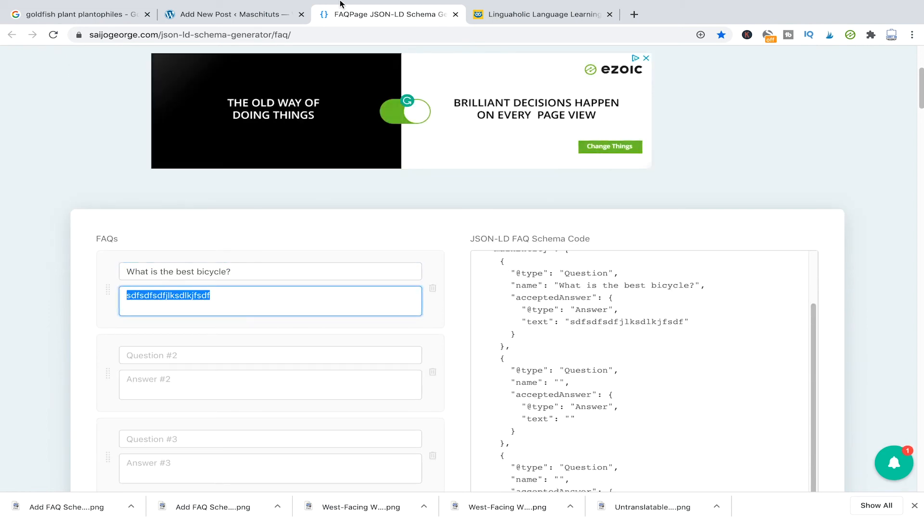
{"action": "left_click", "coordinate": [254, 15]}
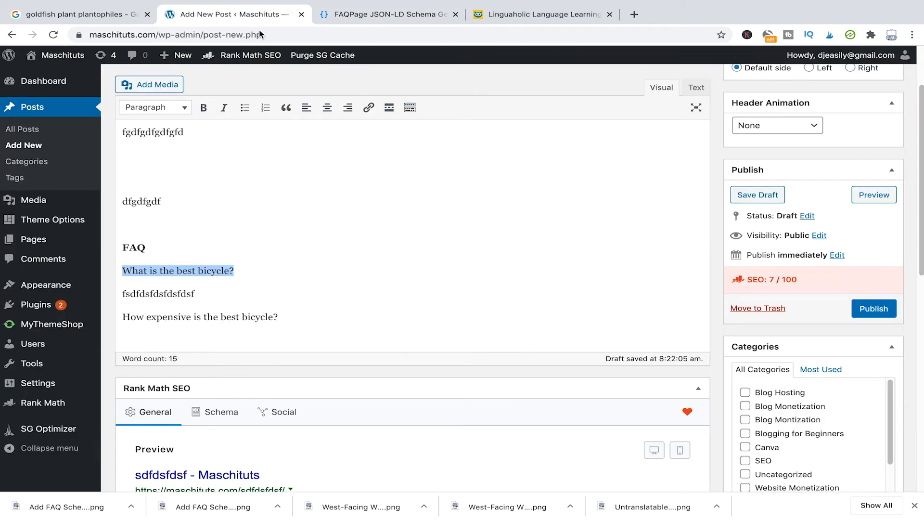
{"action": "double_click", "coordinate": [174, 294]}
{"action": "key", "text": "ctrl+c"}
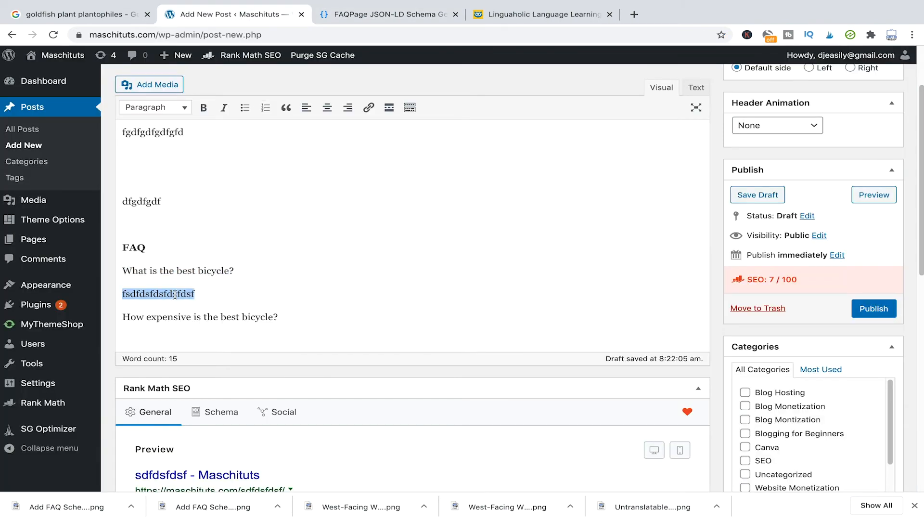
{"action": "left_click", "coordinate": [364, 23]}
{"action": "left_click", "coordinate": [204, 333]}
{"action": "left_click_drag", "start_coordinate": [212, 296], "coordinate": [92, 298]}
{"action": "key", "text": "ctrl+v"}
Step: Copy the generated FAQ schema code in its prettified form
{"action": "scroll", "coordinate": [272, 320], "scroll_direction": "down", "scroll_amount": 2}
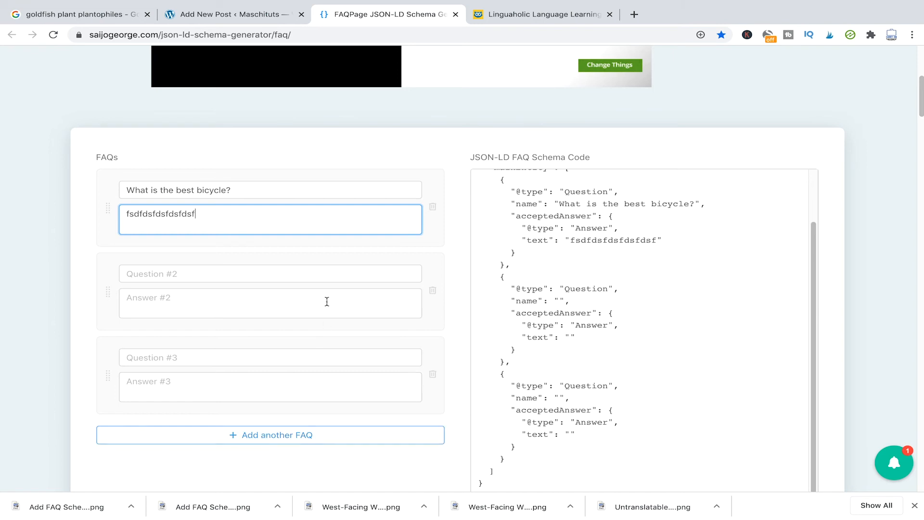
{"action": "scroll", "coordinate": [332, 298], "scroll_direction": "down", "scroll_amount": 2}
{"action": "scroll", "coordinate": [342, 295], "scroll_direction": "down", "scroll_amount": 2}
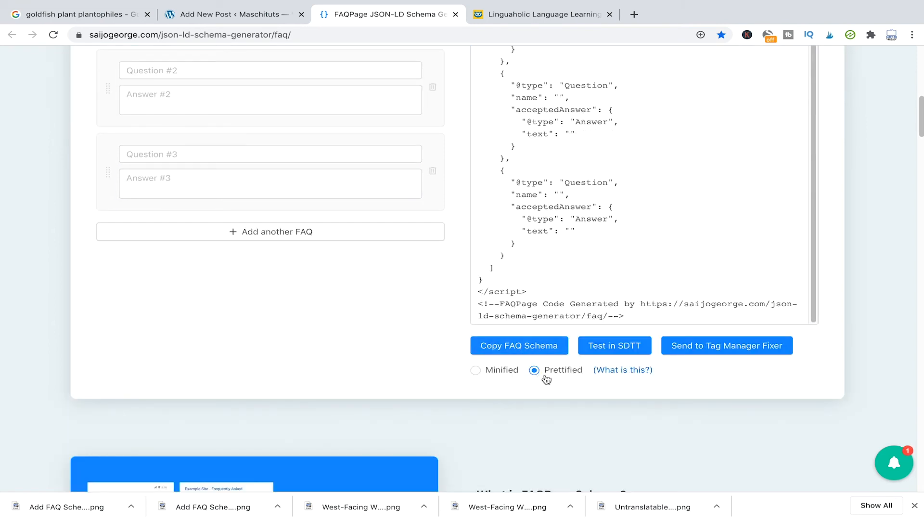
{"action": "left_click", "coordinate": [531, 349]}
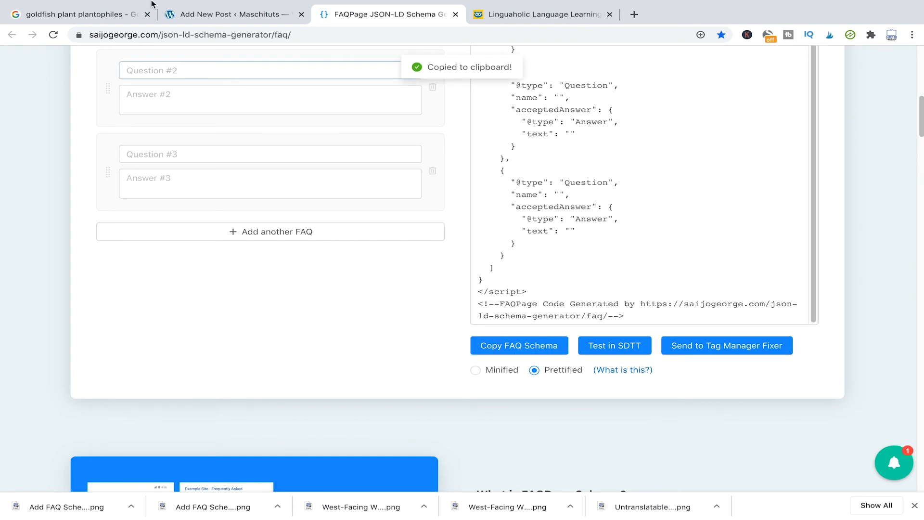
Step: Return to the post, show its body as HTML text, and paste the FAQ schema script below the last question
{"action": "left_click", "coordinate": [233, 20]}
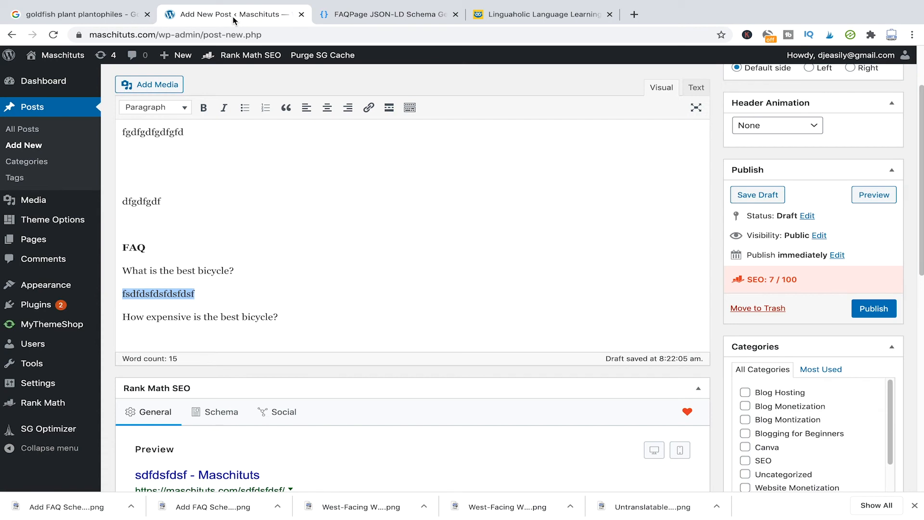
{"action": "left_click", "coordinate": [313, 317]}
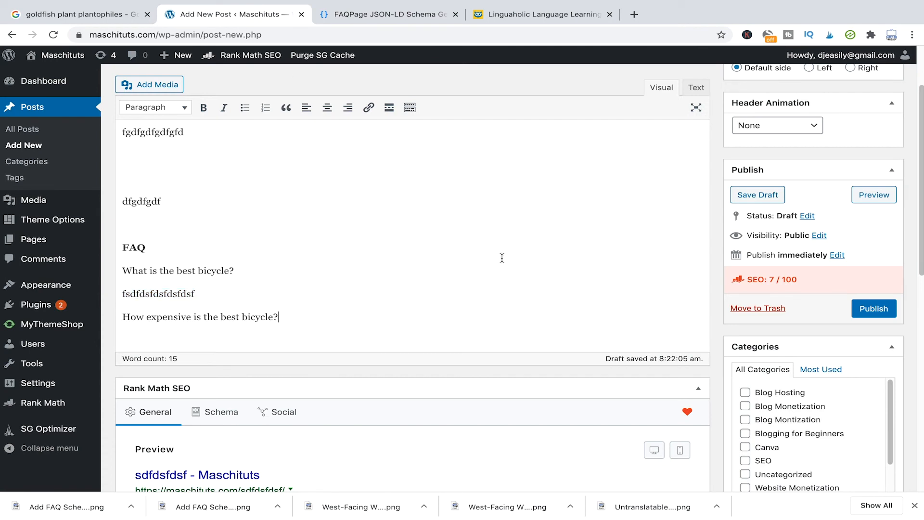
{"action": "scroll", "coordinate": [769, 116], "scroll_direction": "up", "scroll_amount": 1}
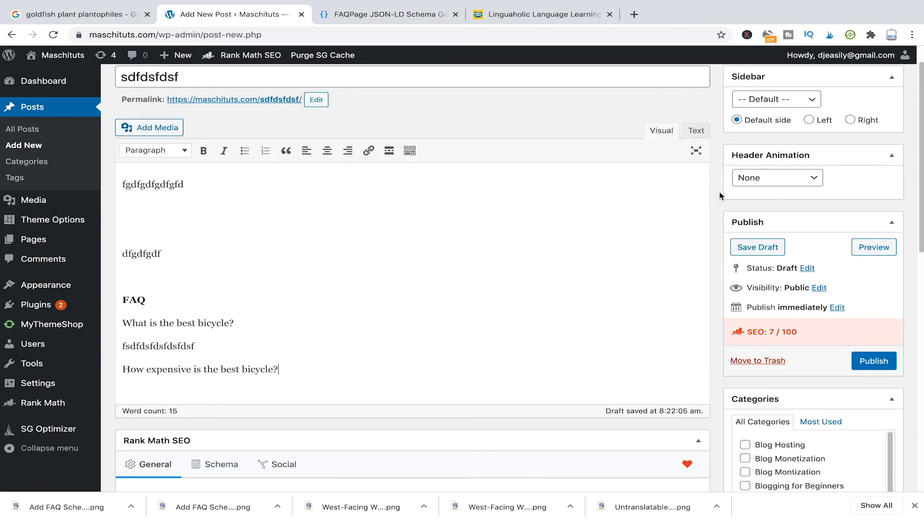
{"action": "left_click", "coordinate": [697, 131]}
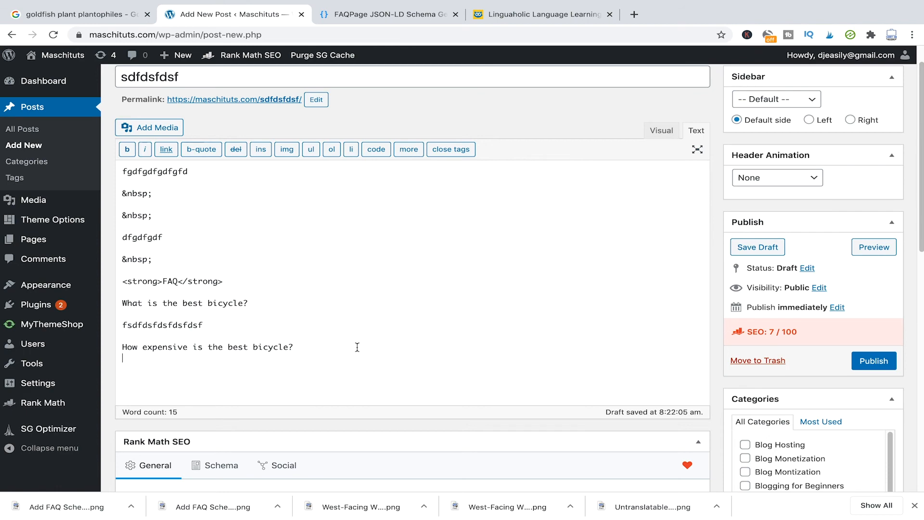
{"action": "key", "text": "ctrl+v"}
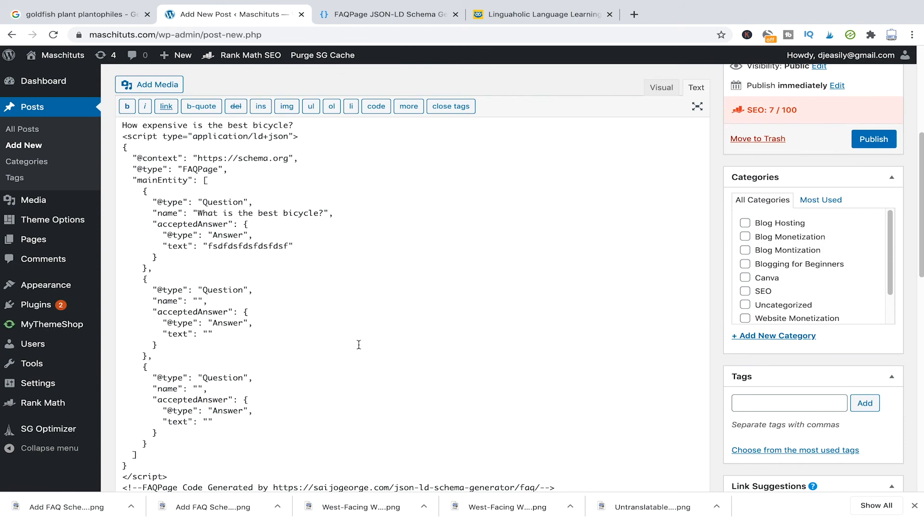
Step: Examine the pasted FAQPage script in the post's HTML, from its opening script tag to the closing generator comment
{"action": "scroll", "coordinate": [377, 336], "scroll_direction": "up", "scroll_amount": 7}
{"action": "scroll", "coordinate": [255, 287], "scroll_direction": "down", "scroll_amount": 10}
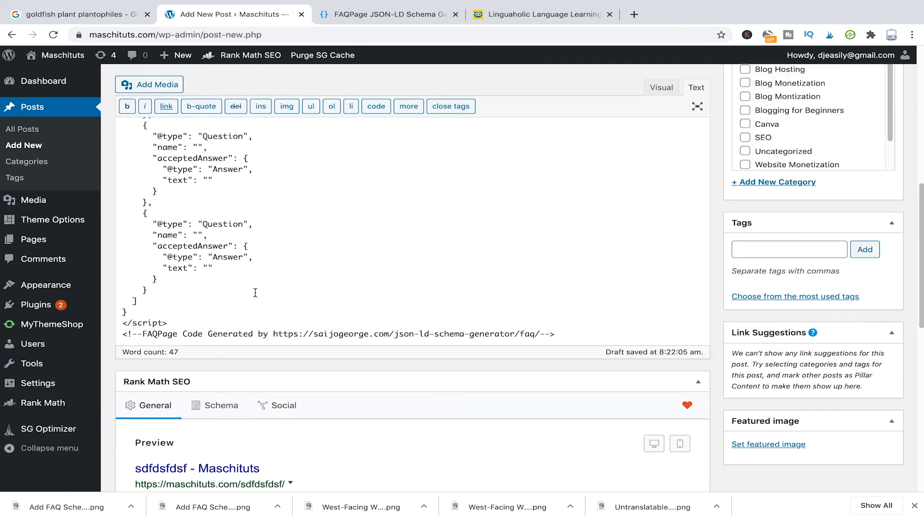
{"action": "scroll", "coordinate": [254, 292], "scroll_direction": "up", "scroll_amount": 3}
{"action": "scroll", "coordinate": [254, 292], "scroll_direction": "up", "scroll_amount": 7}
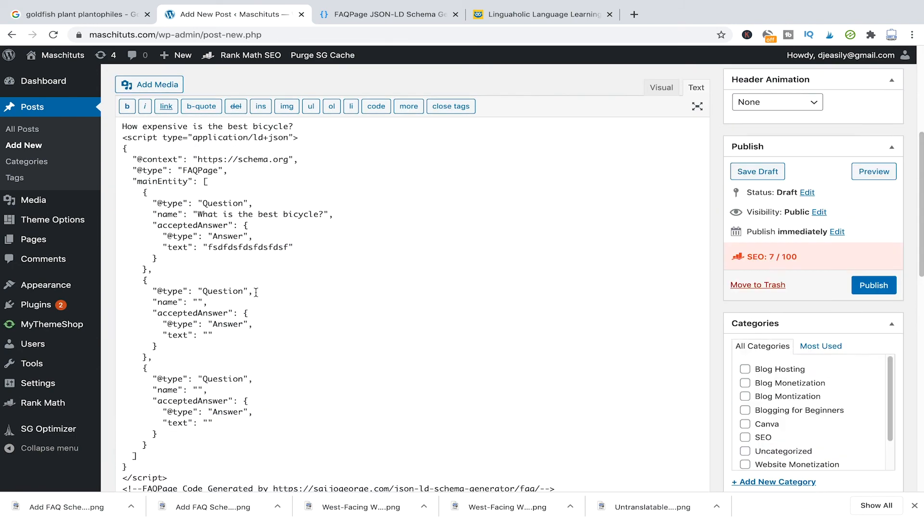
{"action": "scroll", "coordinate": [259, 291], "scroll_direction": "down", "scroll_amount": 4}
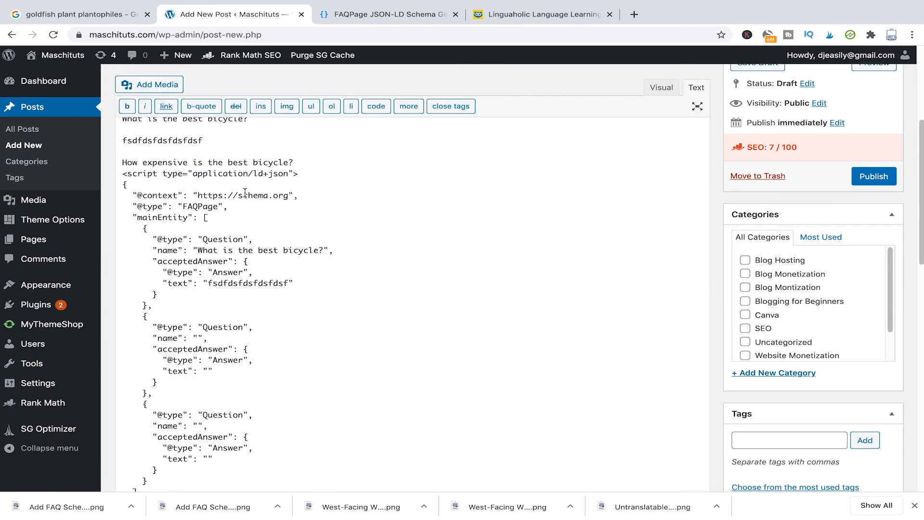
{"action": "scroll", "coordinate": [203, 203], "scroll_direction": "down", "scroll_amount": 3}
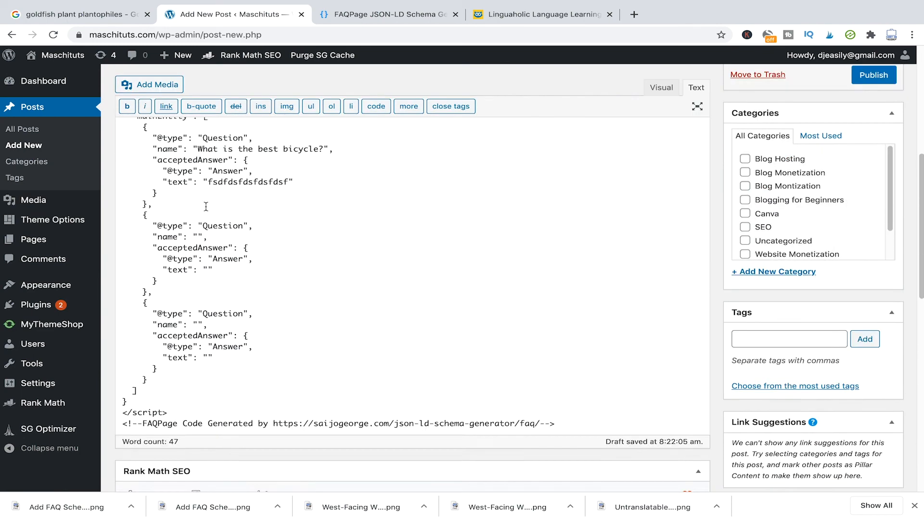
{"action": "left_click_drag", "start_coordinate": [577, 403], "coordinate": [105, 415]}
{"action": "left_click", "coordinate": [171, 394]}
Step: Save the post with the embedded FAQ schema as a draft
{"action": "scroll", "coordinate": [801, 268], "scroll_direction": "up", "scroll_amount": 7}
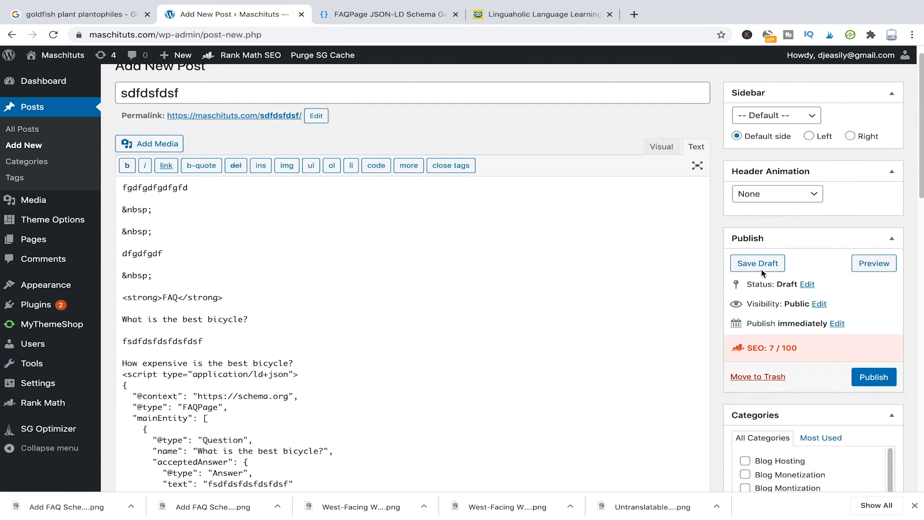
{"action": "left_click", "coordinate": [748, 264]}
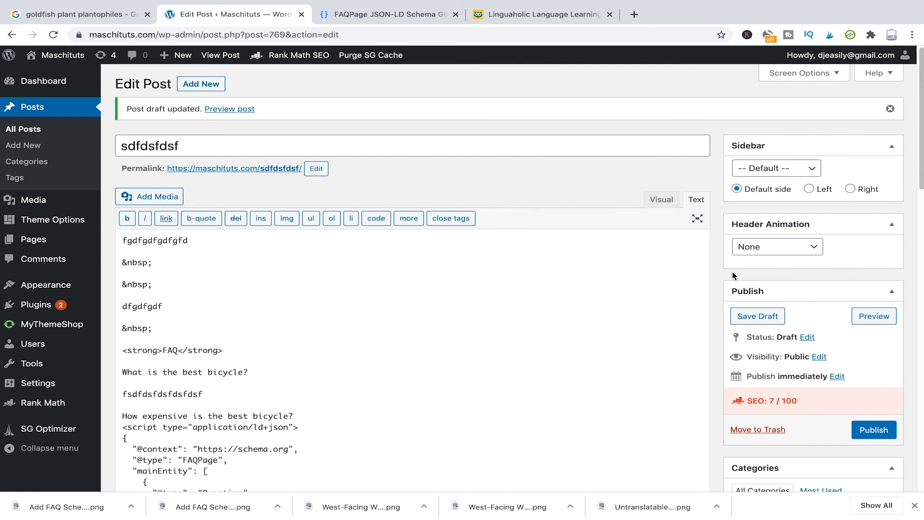
{"action": "scroll", "coordinate": [347, 218], "scroll_direction": "down", "scroll_amount": 3}
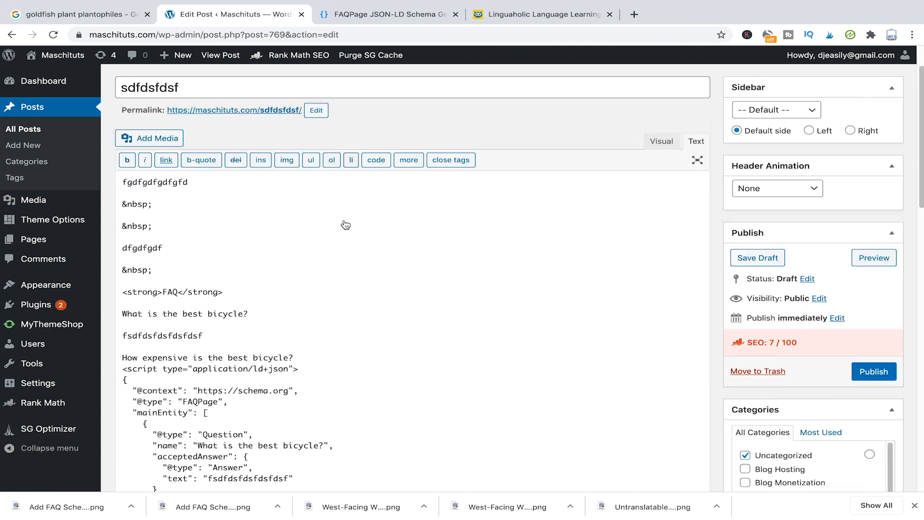